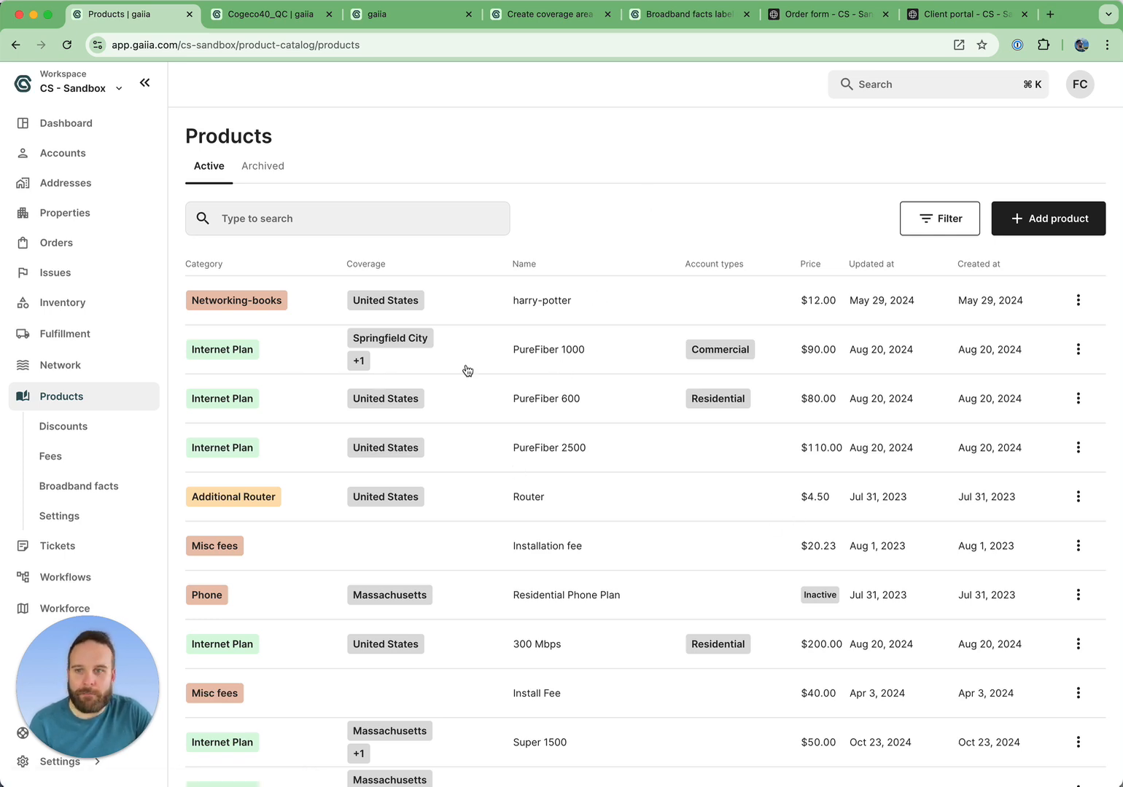
Scroll the active products list, switch to the Cogeco40_QC product tab, and close its Update product dialog.
{"action": "scroll", "coordinate": [463, 371], "scroll_direction": "down", "scroll_amount": 2}
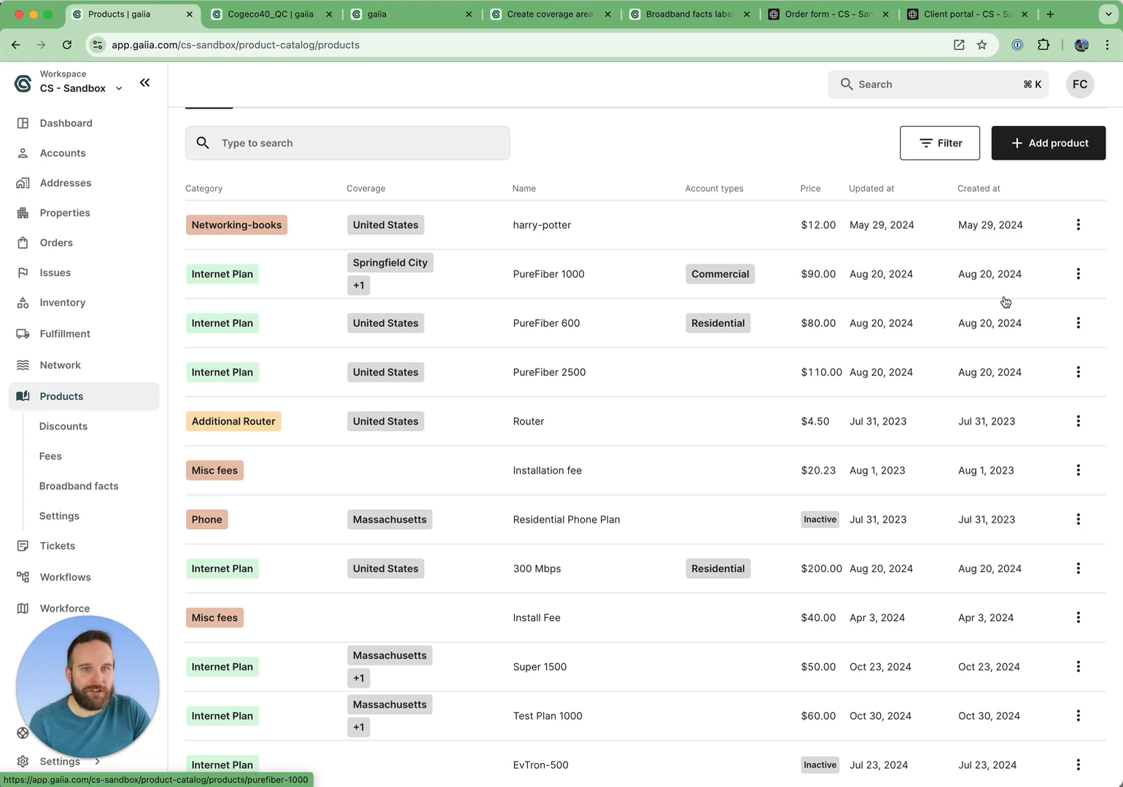
{"action": "left_click", "coordinate": [307, 20]}
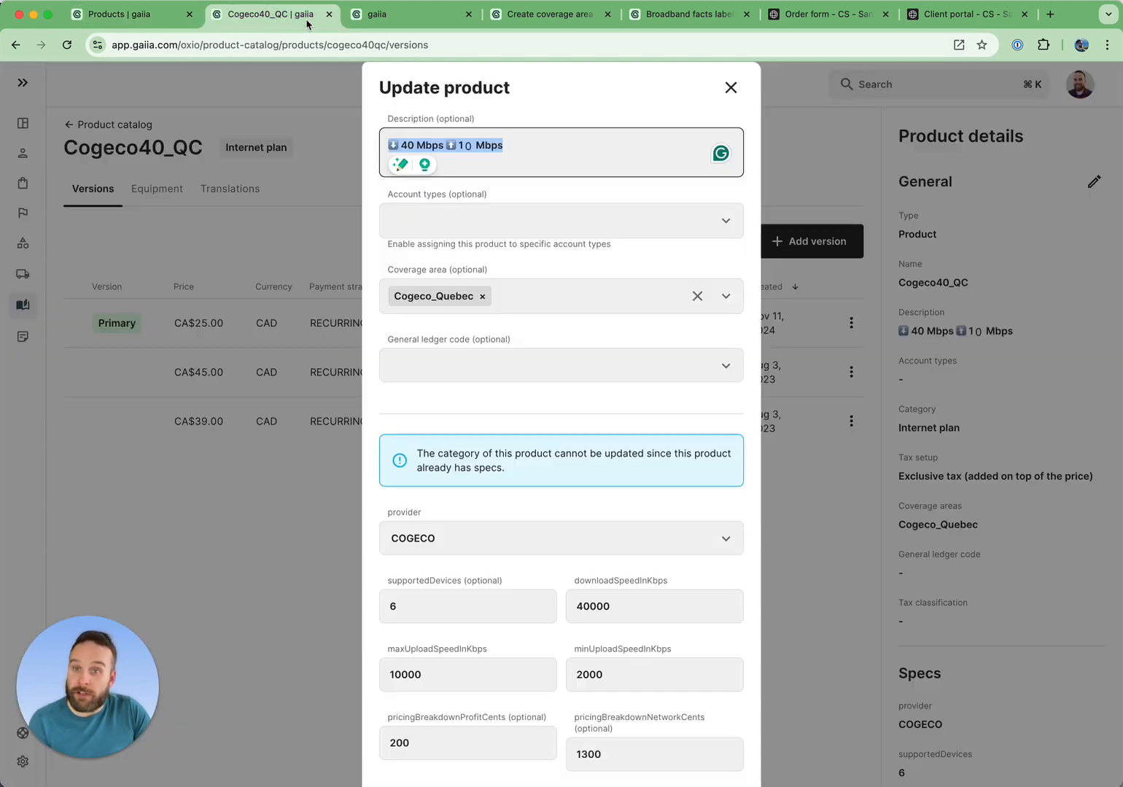
{"action": "left_click", "coordinate": [732, 87]}
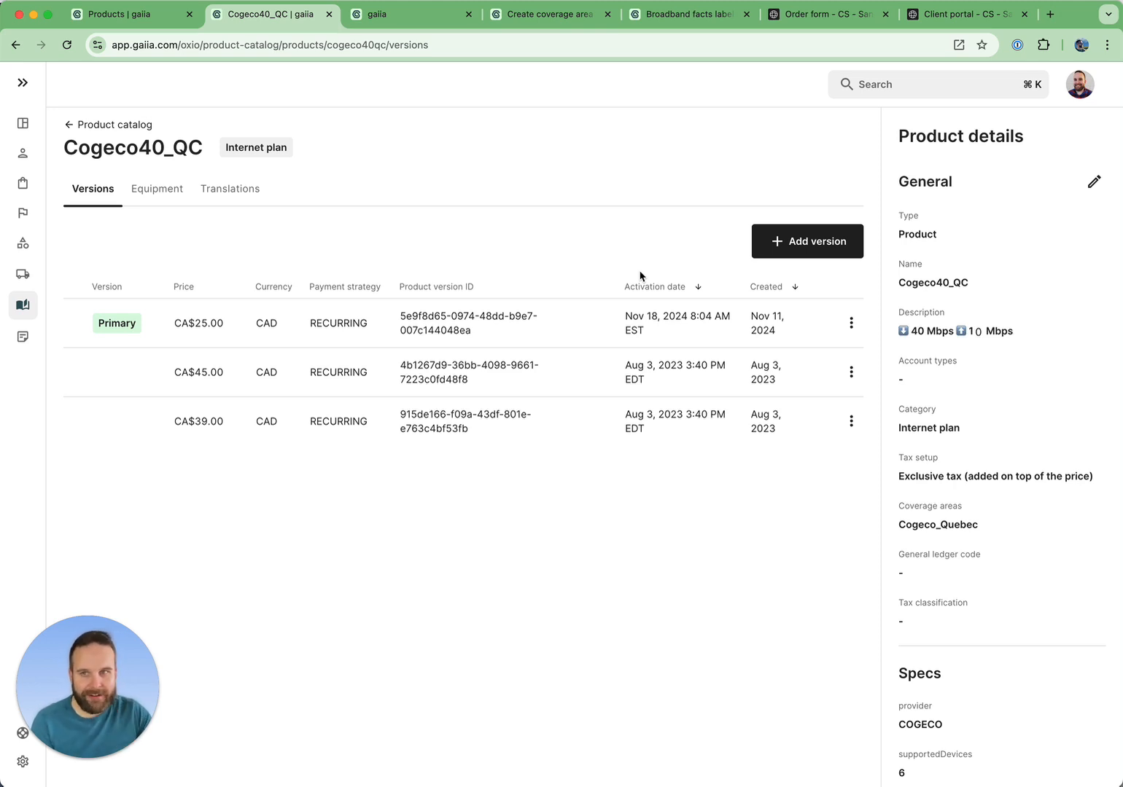
Open the Cogeco40_QC general details for editing and review its description and specification fields.
{"action": "left_click", "coordinate": [1095, 185]}
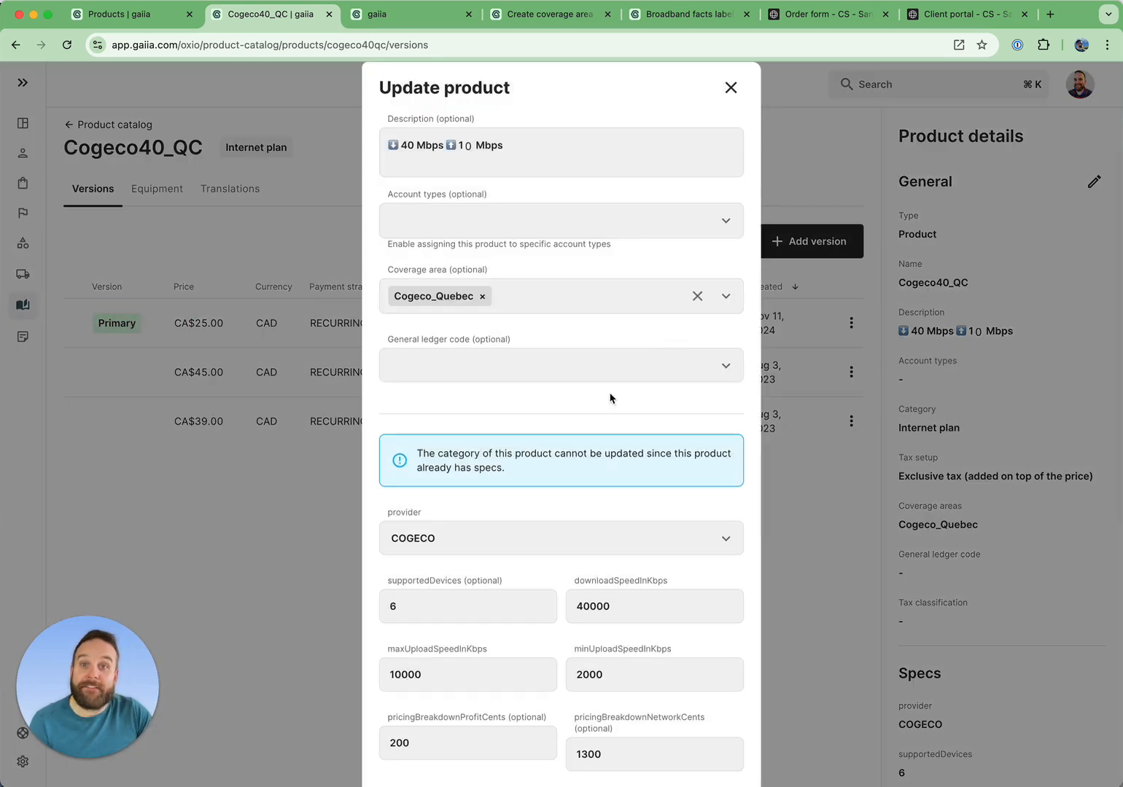
{"action": "triple_click", "coordinate": [466, 150]}
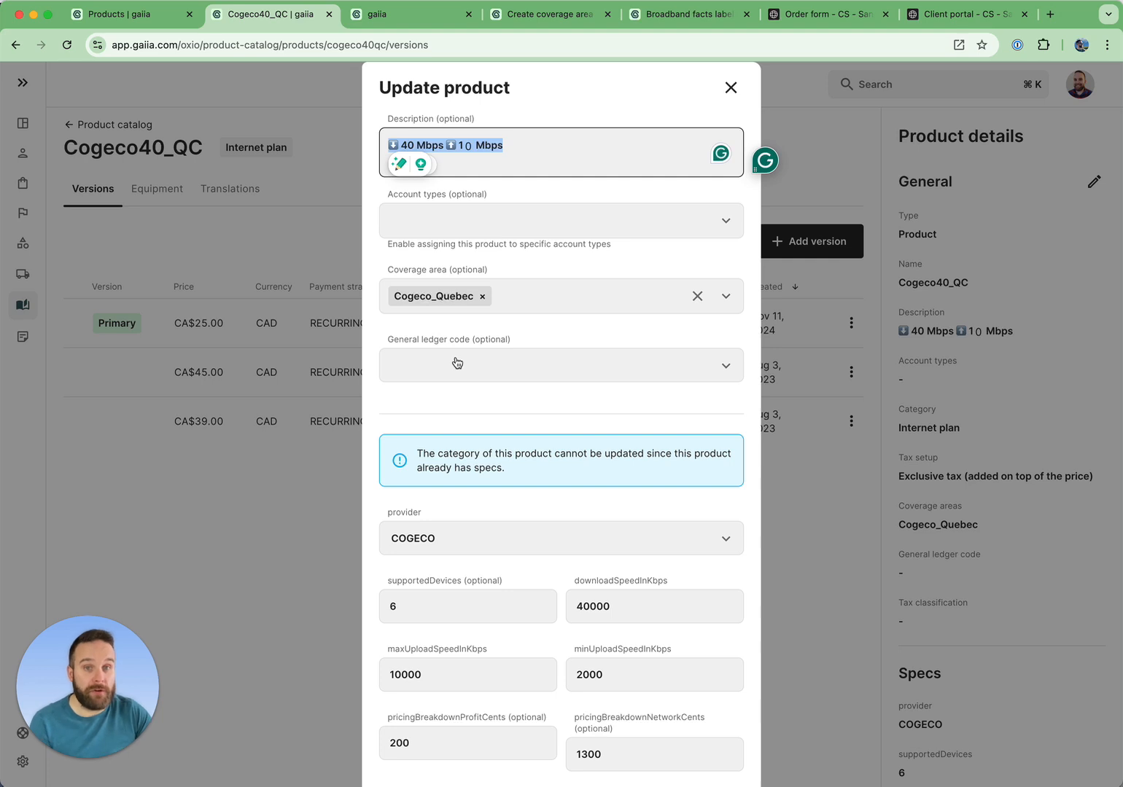
{"action": "scroll", "coordinate": [536, 389], "scroll_direction": "down", "scroll_amount": 4}
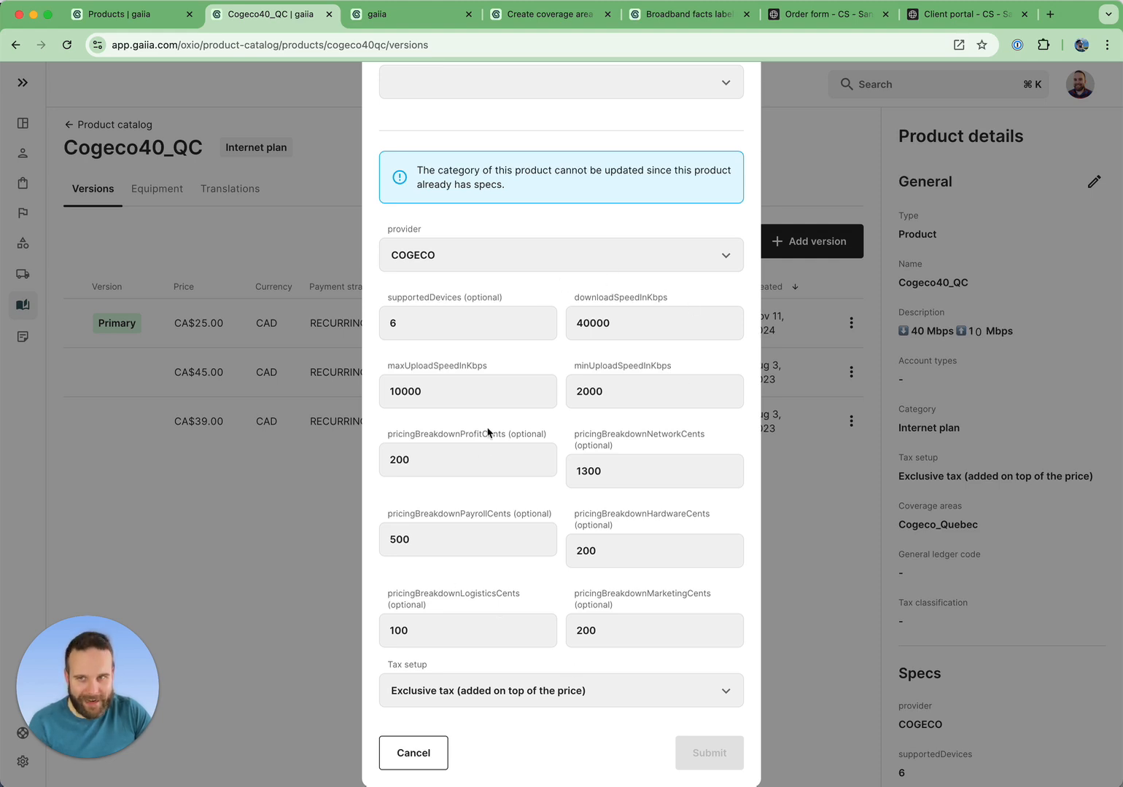
Switch to the new category form and review the Fiber Internet - Calix specifications list.
{"action": "left_click", "coordinate": [430, 27]}
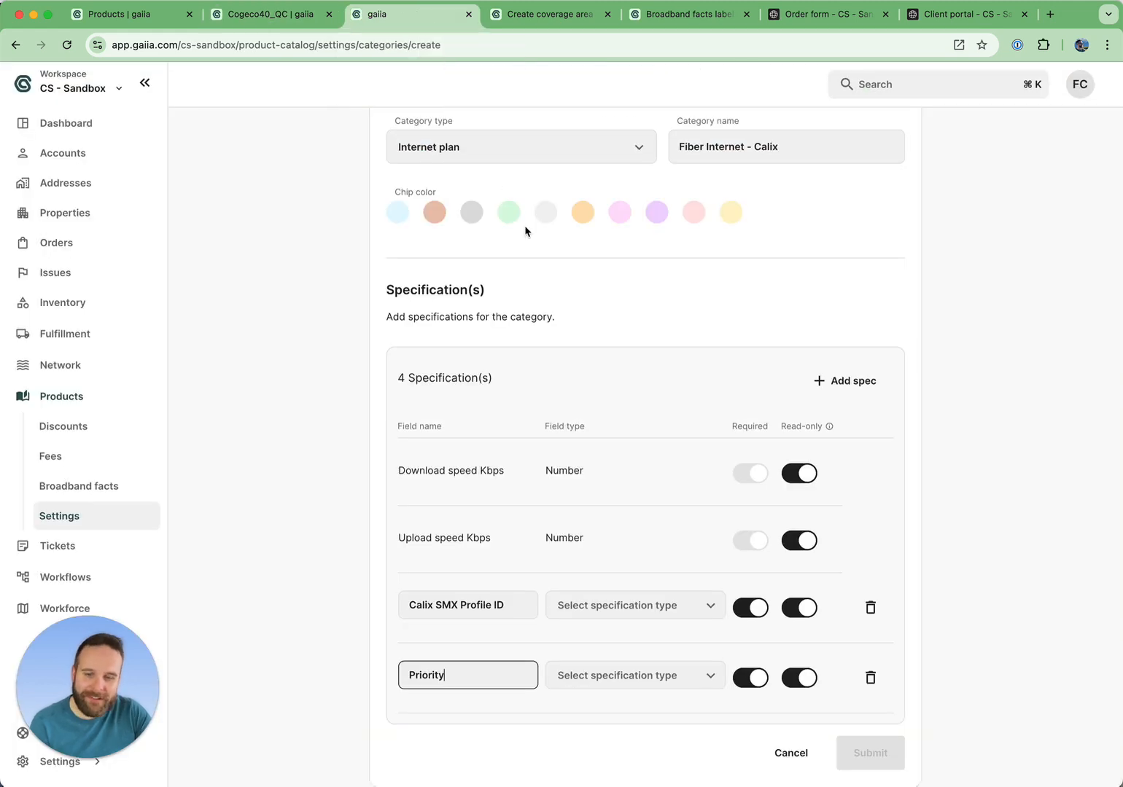
{"action": "scroll", "coordinate": [525, 231], "scroll_direction": "up", "scroll_amount": 3}
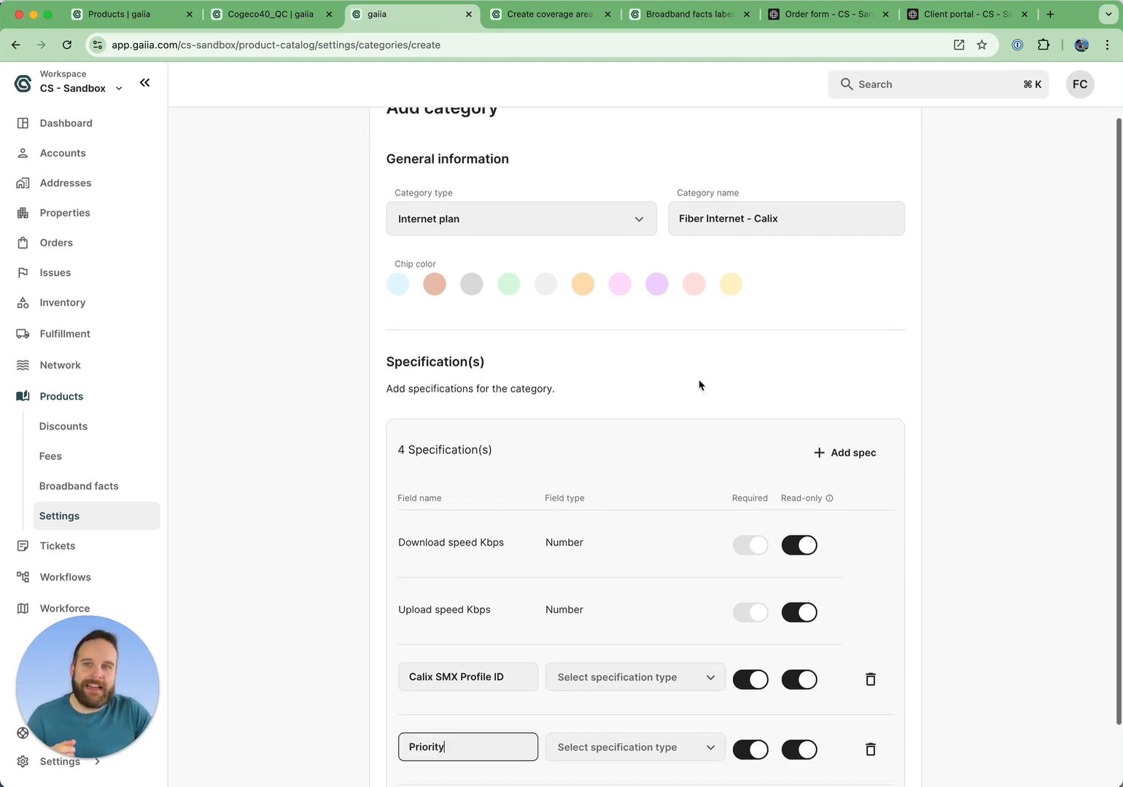
{"action": "scroll", "coordinate": [699, 384], "scroll_direction": "down", "scroll_amount": 2}
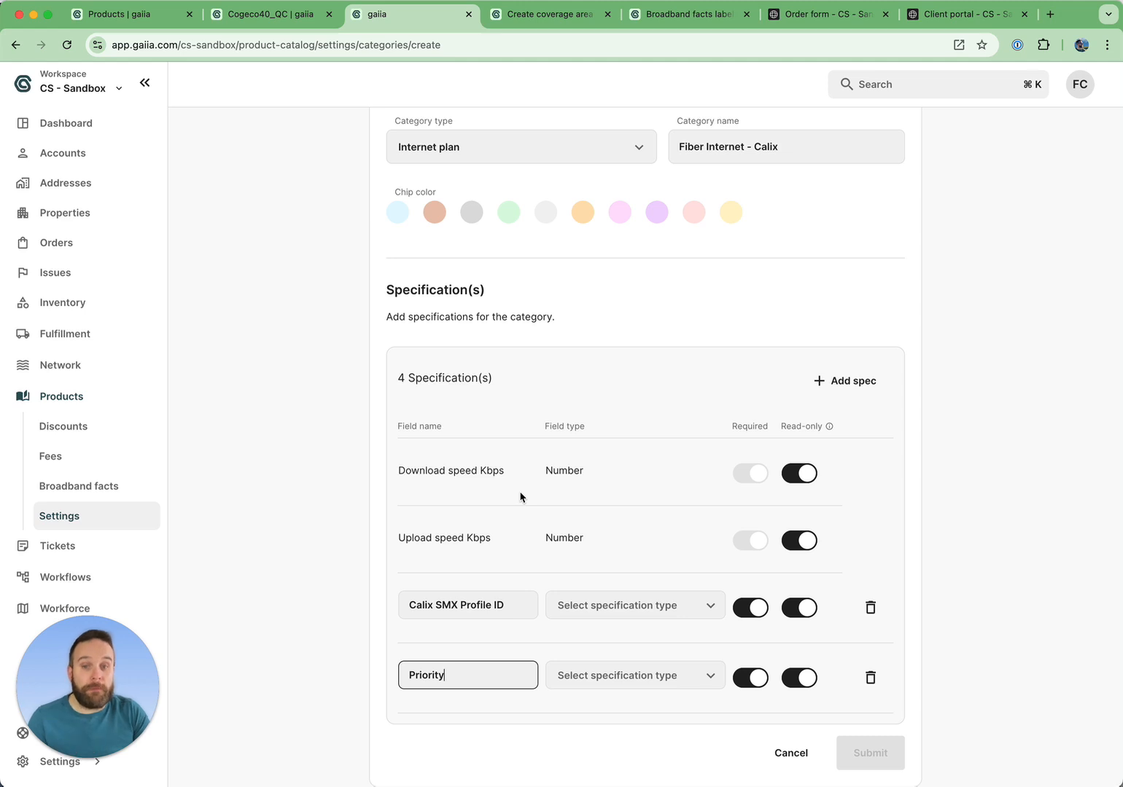
{"action": "scroll", "coordinate": [520, 497], "scroll_direction": "down", "scroll_amount": 1}
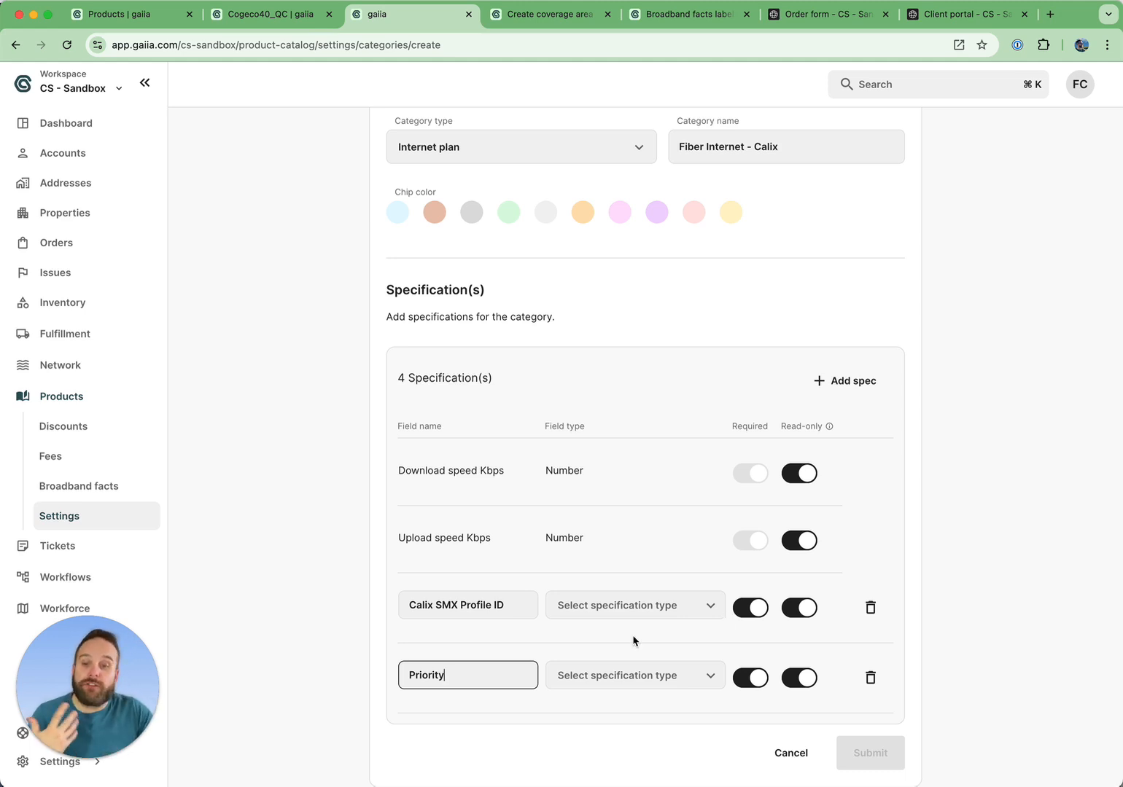
Set the field type of the Calix SMX Profile ID specification to number.
{"action": "left_click", "coordinate": [464, 607]}
{"action": "left_click_drag", "start_coordinate": [509, 607], "coordinate": [346, 592]}
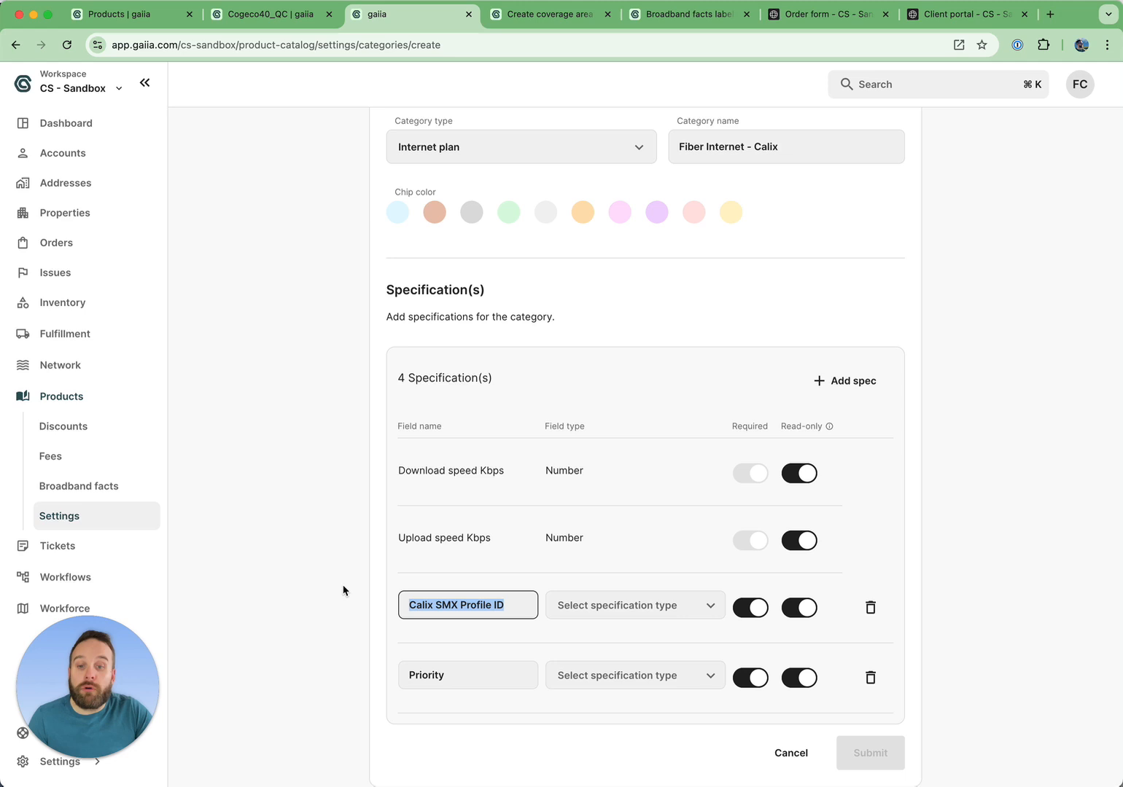
{"action": "left_click", "coordinate": [589, 605]}
{"action": "left_click", "coordinate": [627, 565]}
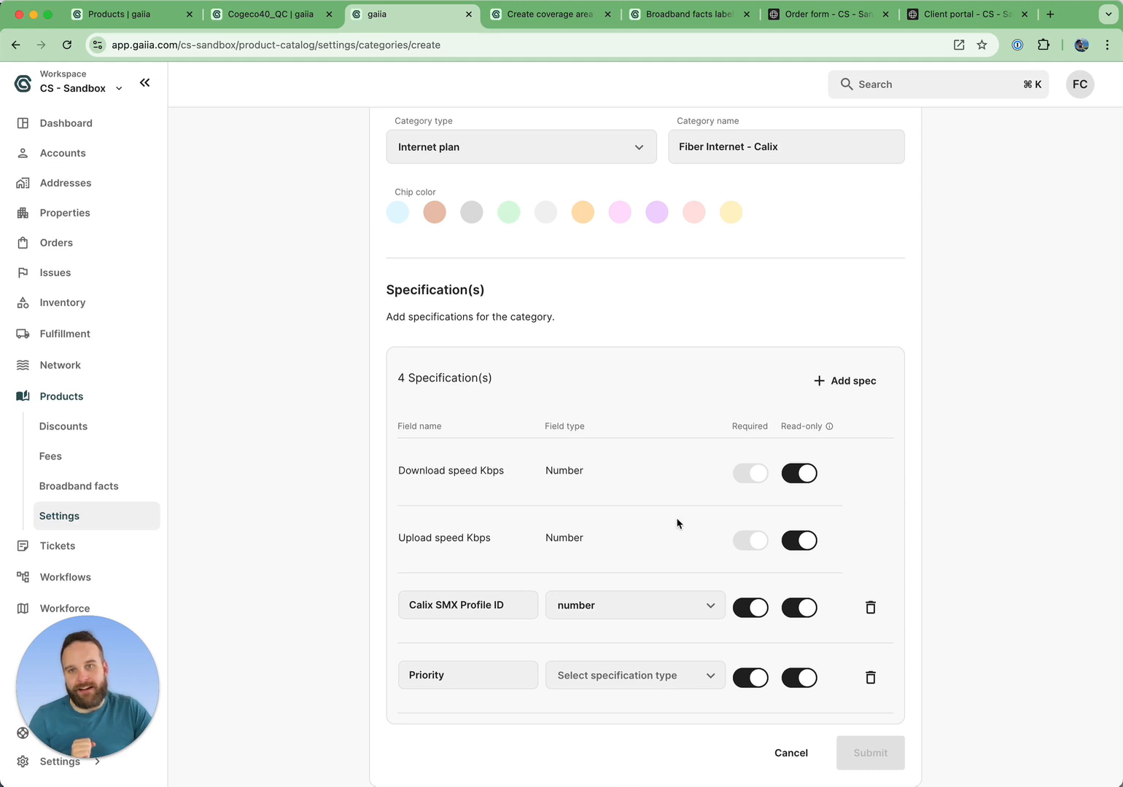
Toggle the Calix SMX Profile ID Required switch off and back on.
{"action": "scroll", "coordinate": [678, 524], "scroll_direction": "up", "scroll_amount": 1}
{"action": "scroll", "coordinate": [678, 524], "scroll_direction": "down", "scroll_amount": 1}
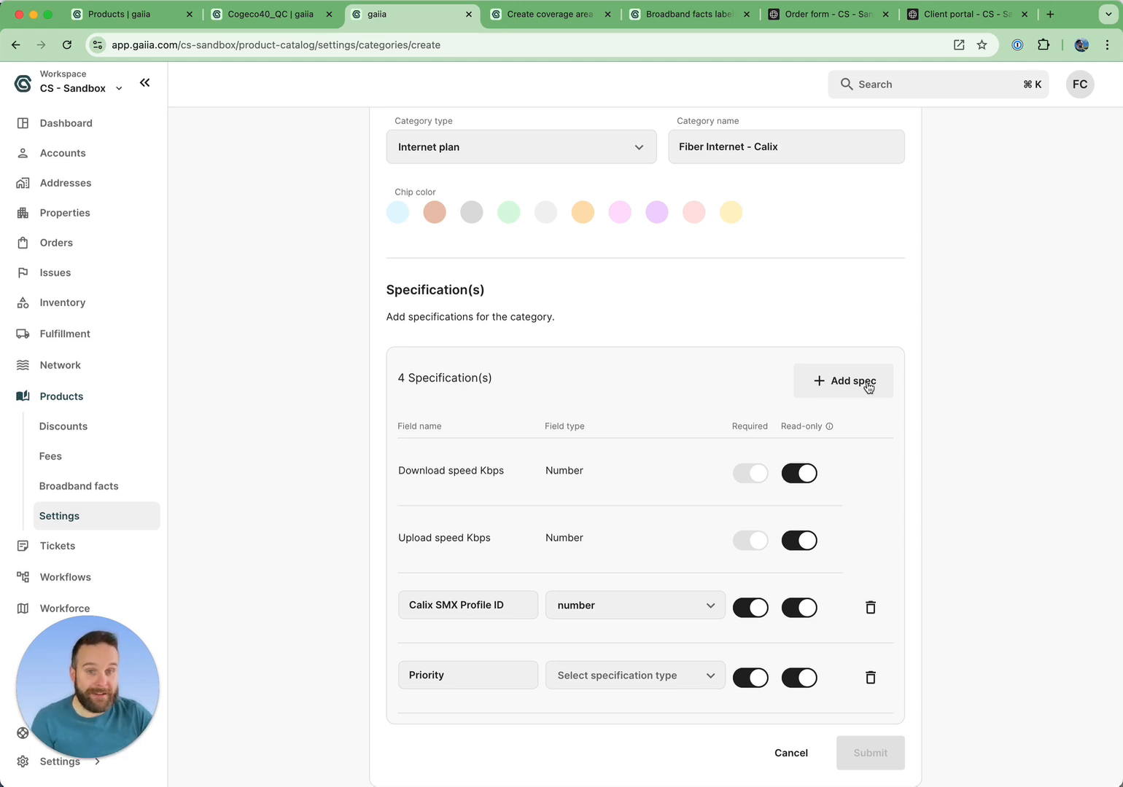
{"action": "left_click", "coordinate": [758, 617]}
{"action": "left_click", "coordinate": [758, 617]}
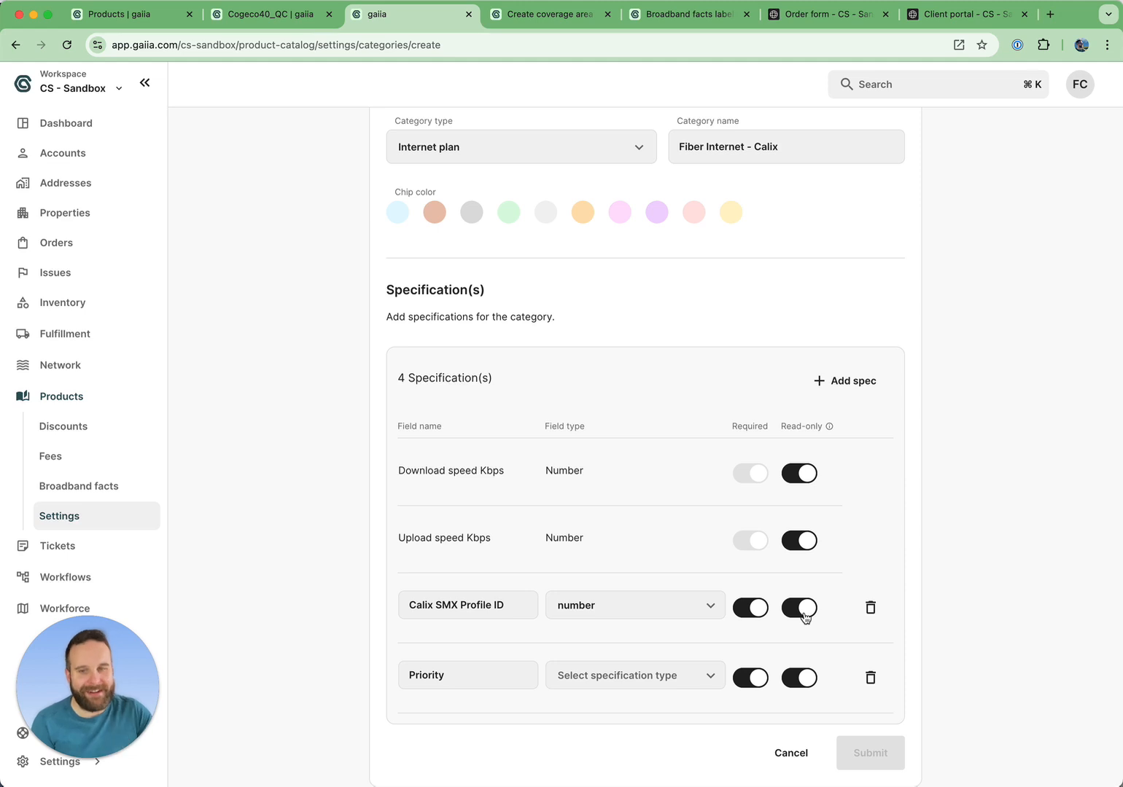
{"action": "scroll", "coordinate": [866, 456], "scroll_direction": "up", "scroll_amount": 2}
{"action": "scroll", "coordinate": [866, 455], "scroll_direction": "down", "scroll_amount": 2}
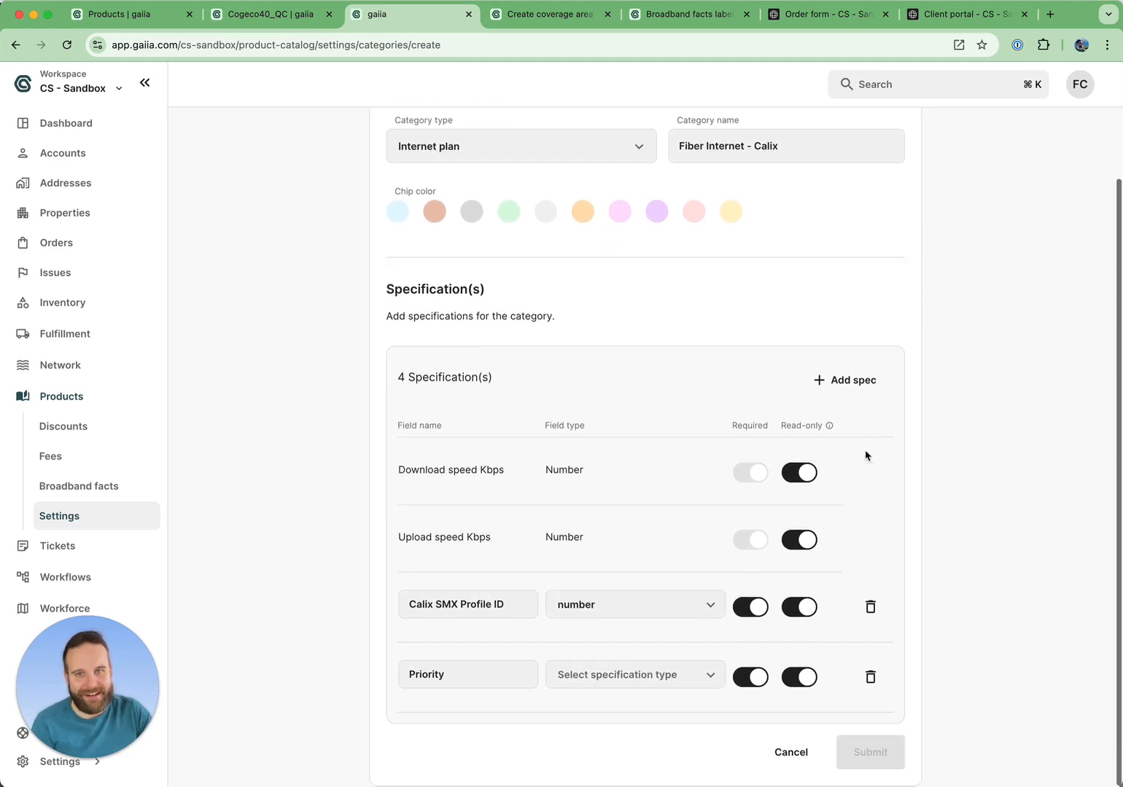
Inspect the tax setup options in the Cogeco40_QC Update product dialog, then close the dialog.
{"action": "left_click", "coordinate": [286, 22]}
{"action": "scroll", "coordinate": [636, 100], "scroll_direction": "up", "scroll_amount": 2}
{"action": "scroll", "coordinate": [578, 333], "scroll_direction": "down", "scroll_amount": 2}
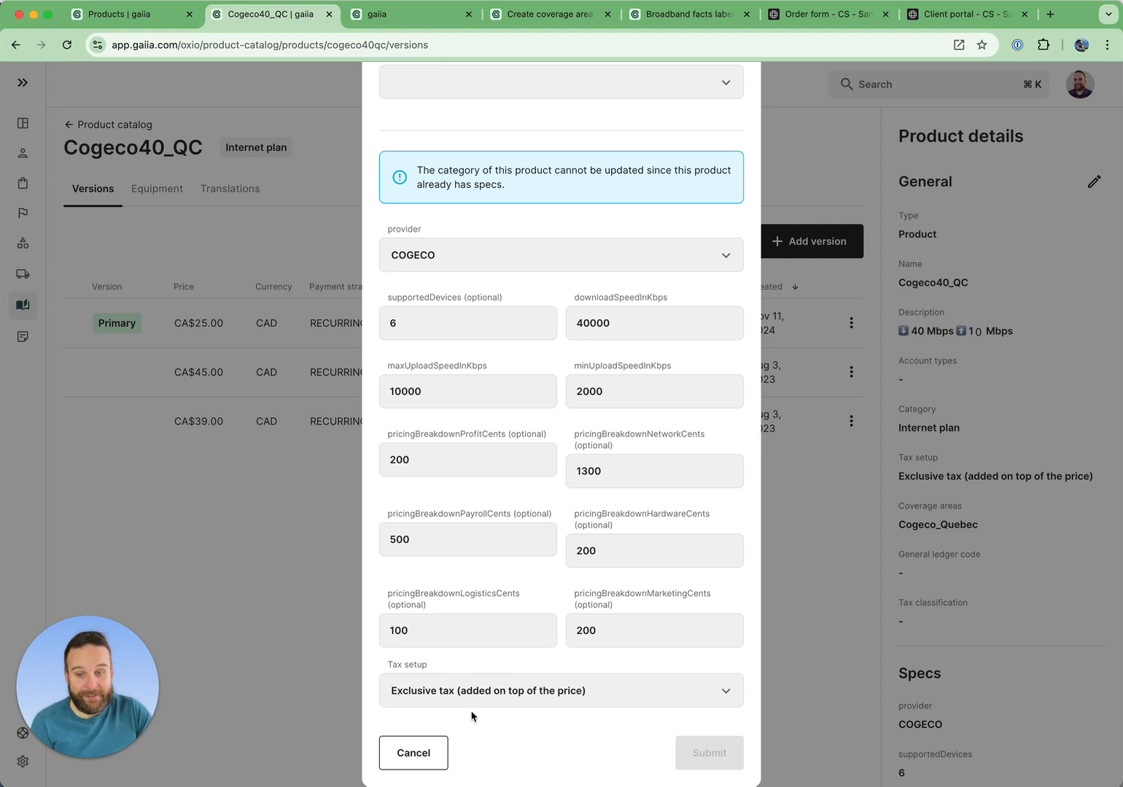
{"action": "left_click", "coordinate": [495, 707]}
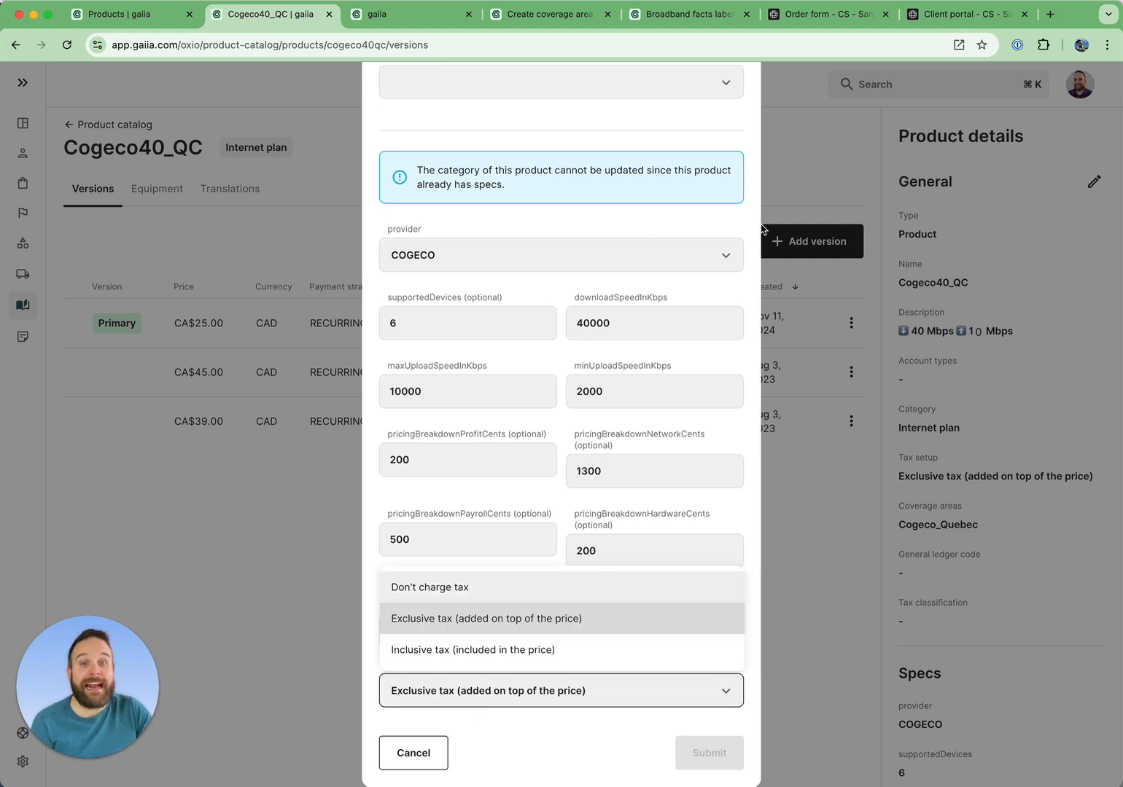
{"action": "left_click", "coordinate": [638, 138]}
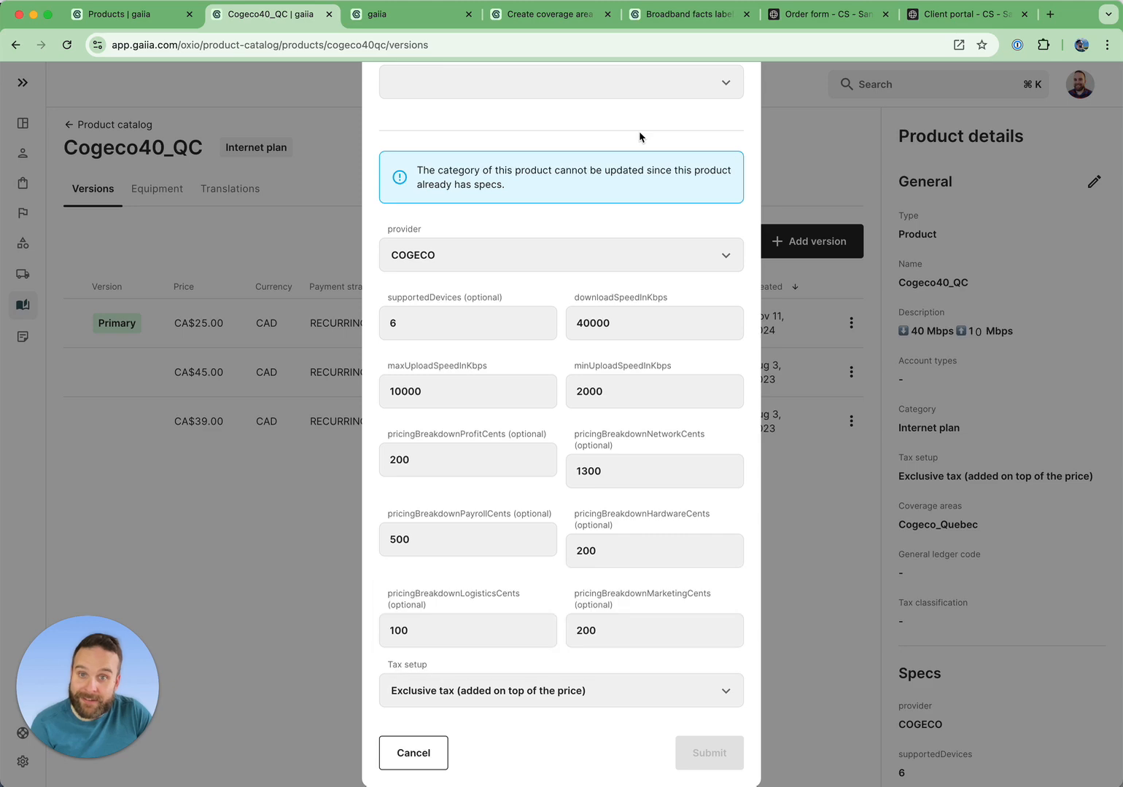
{"action": "scroll", "coordinate": [638, 135], "scroll_direction": "up", "scroll_amount": 5}
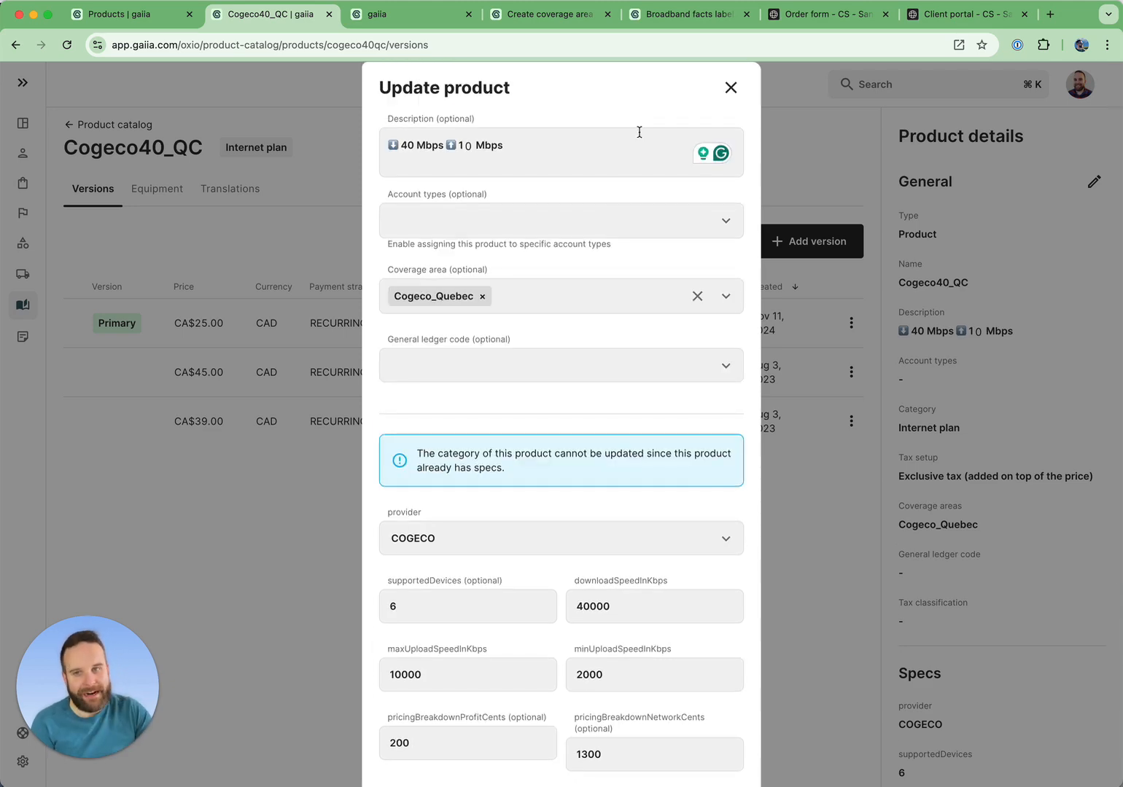
{"action": "left_click", "coordinate": [731, 87]}
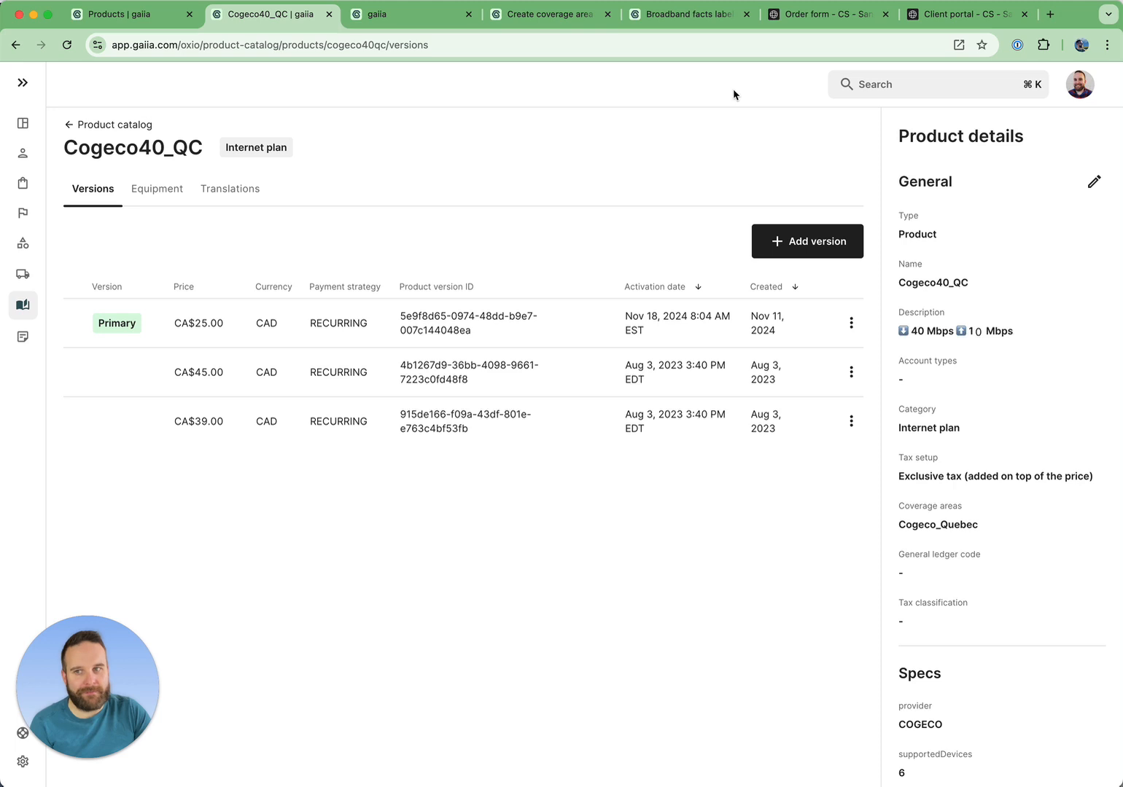
View the Cogeco40_QC product's Equipment and Translations tabs.
{"action": "left_click", "coordinate": [146, 189]}
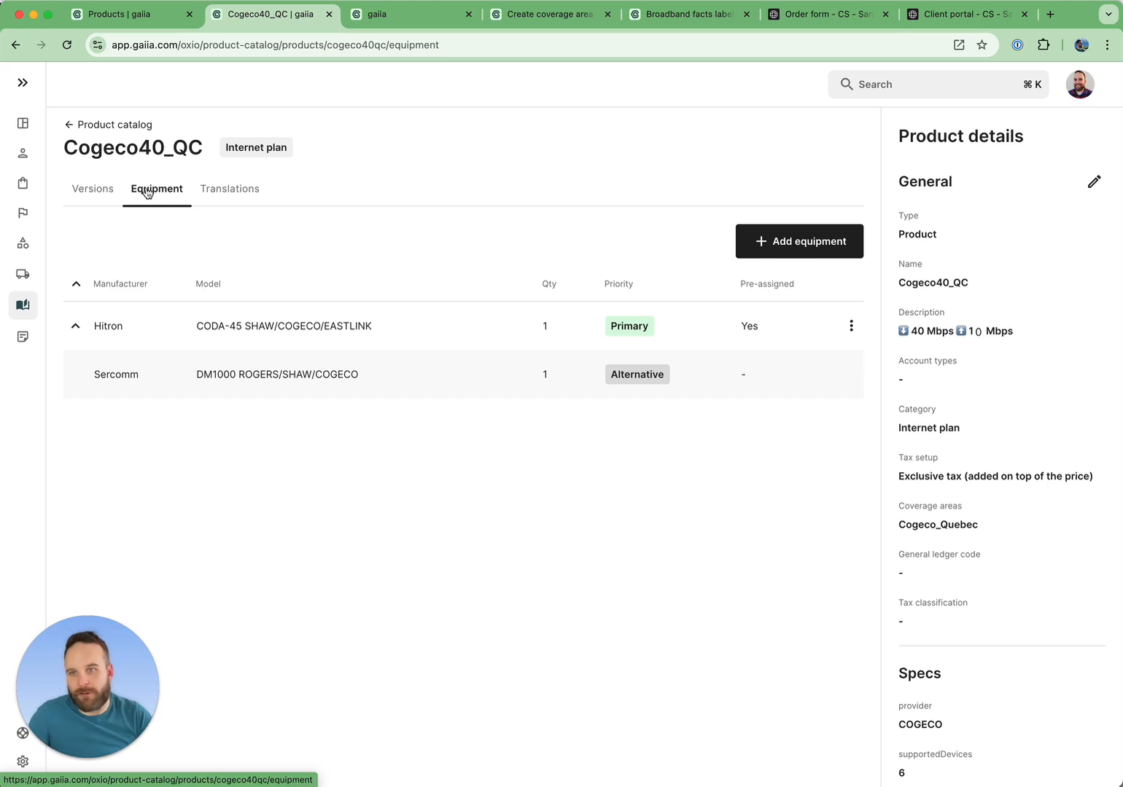
{"action": "left_click", "coordinate": [219, 194]}
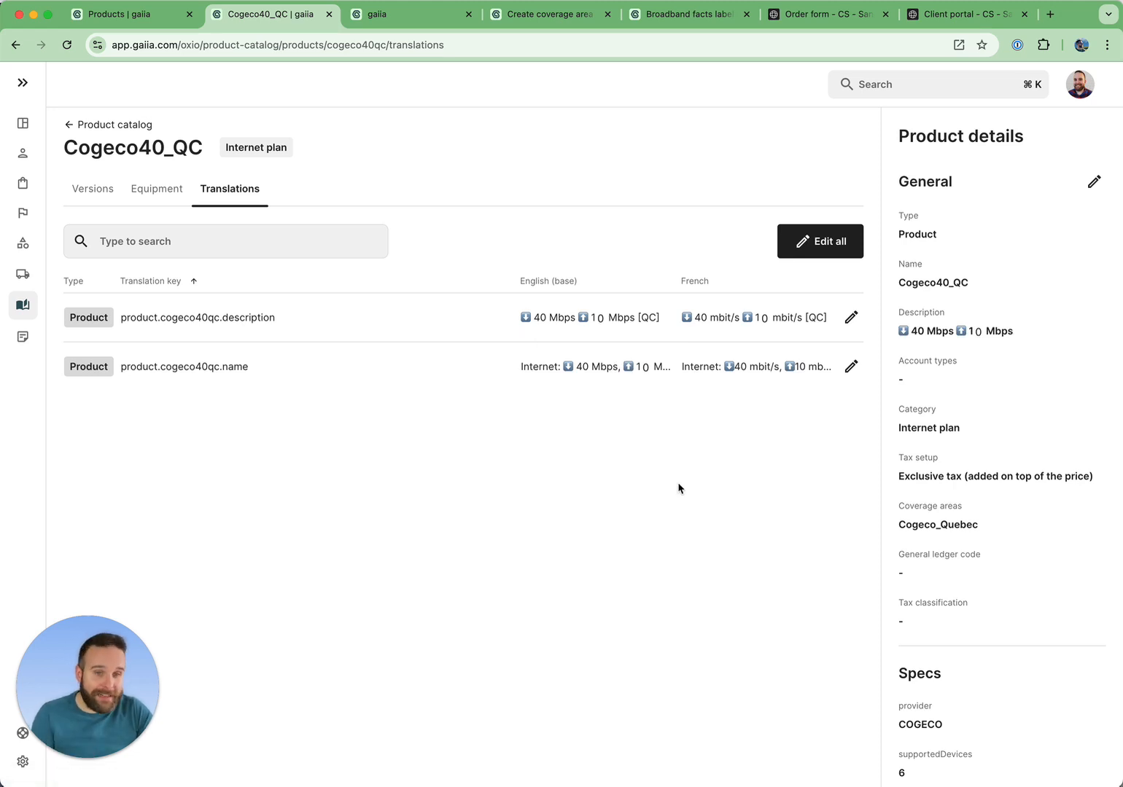
{"action": "left_click_drag", "start_coordinate": [202, 148], "coordinate": [67, 148]}
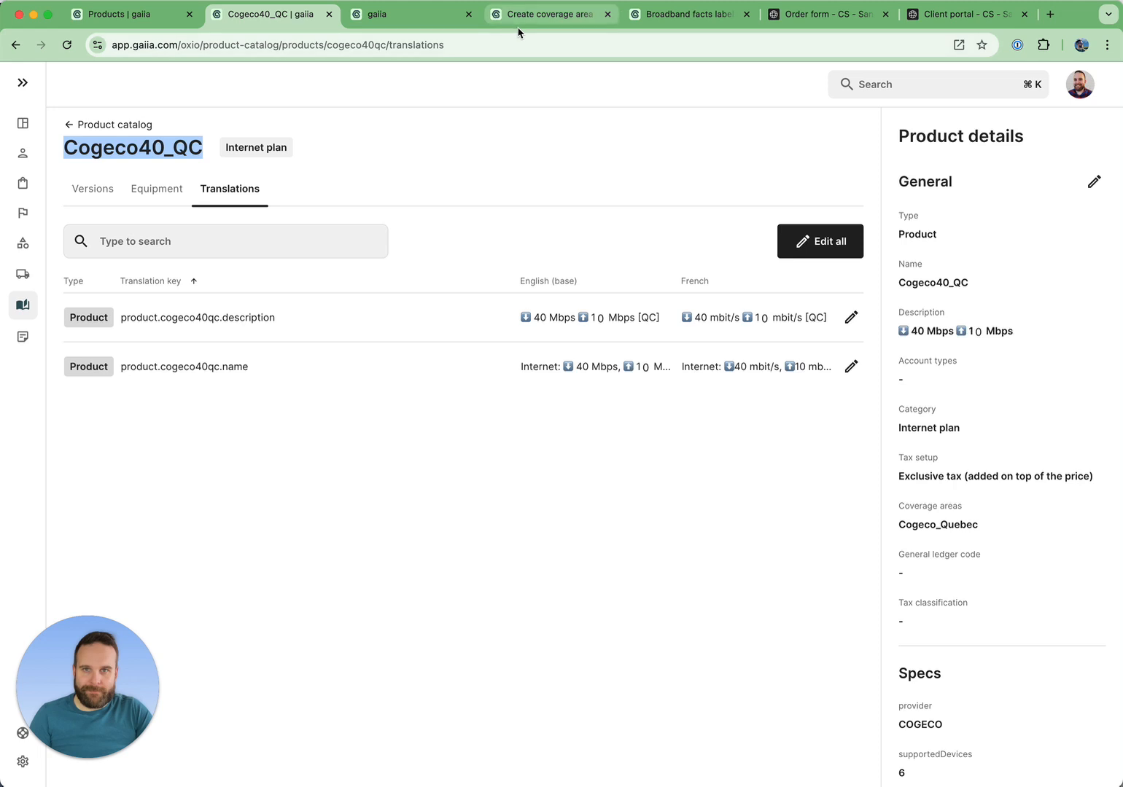
Browse the CS - Sandbox product catalog's Discounts, Fees and Broadband facts pages.
{"action": "left_click", "coordinate": [23, 305]}
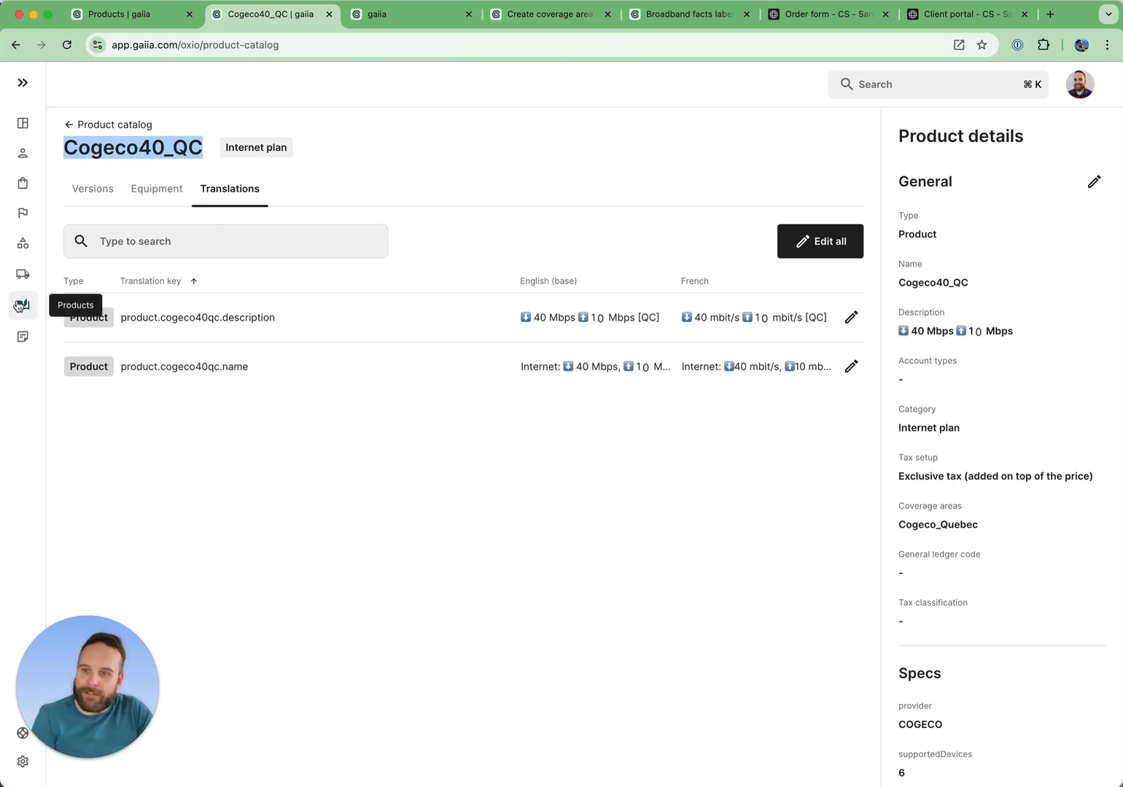
{"action": "left_click", "coordinate": [134, 16]}
{"action": "left_click", "coordinate": [88, 441]}
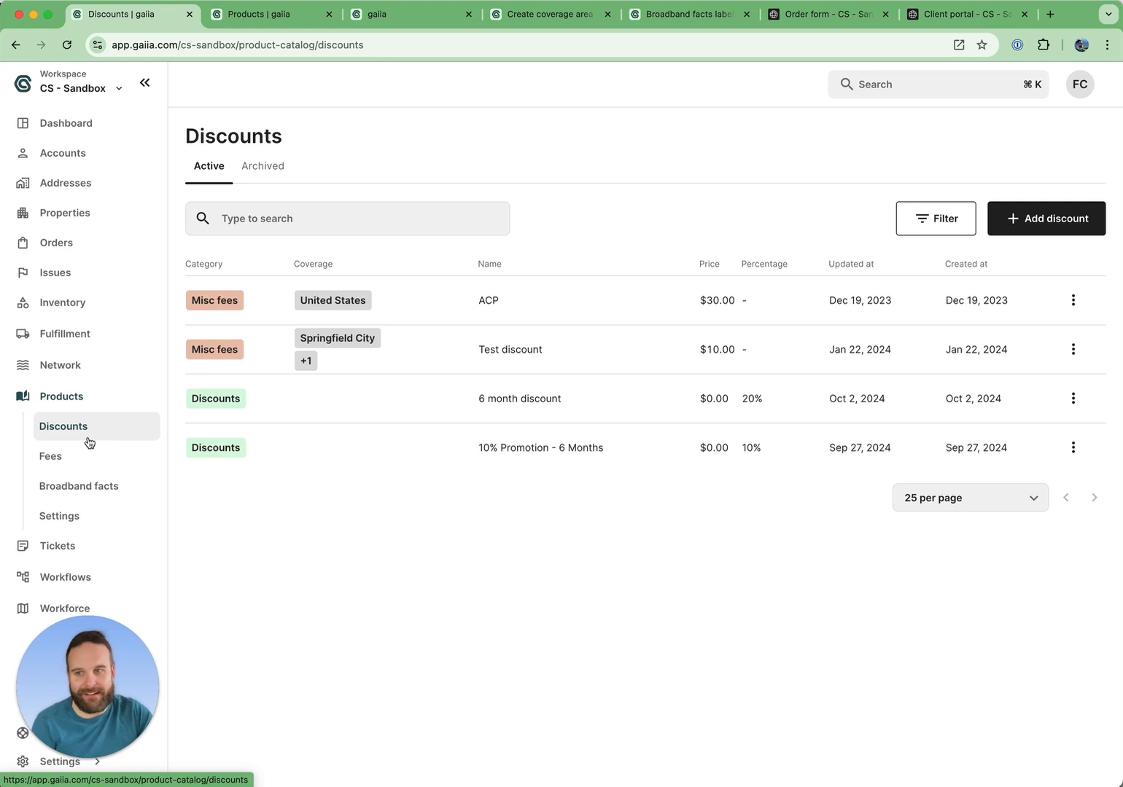
{"action": "left_click", "coordinate": [73, 458]}
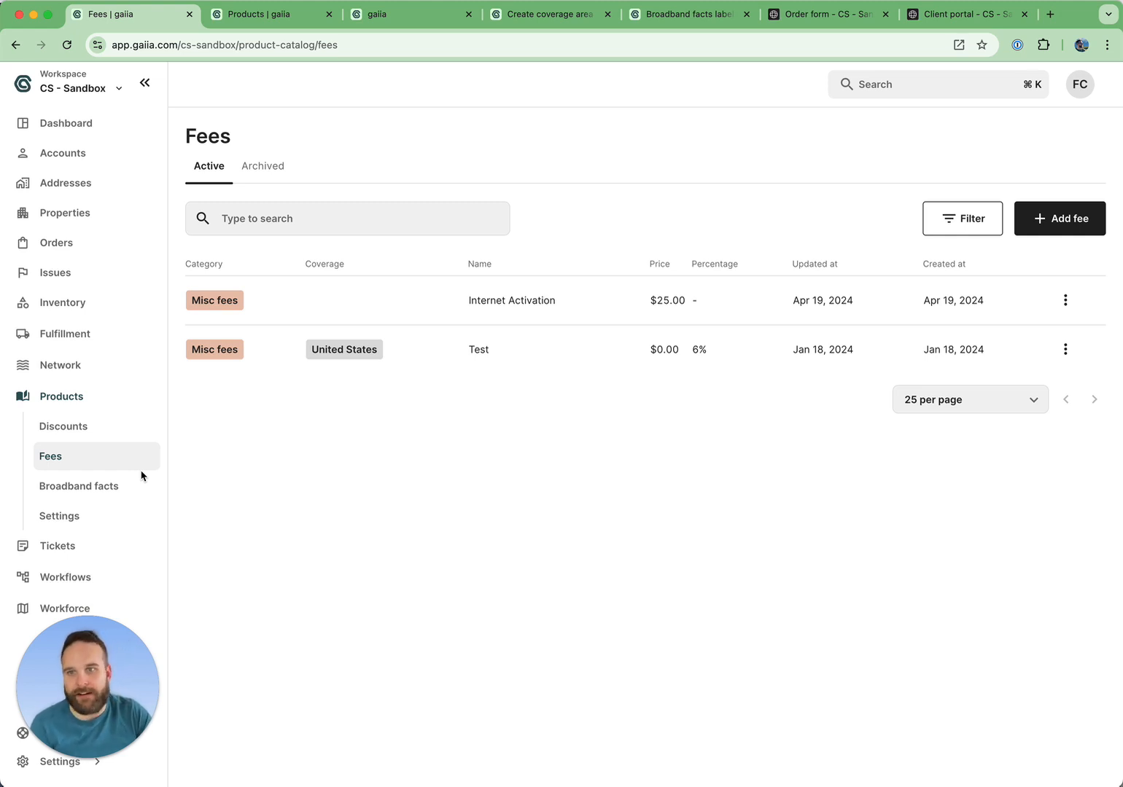
{"action": "left_click", "coordinate": [122, 487]}
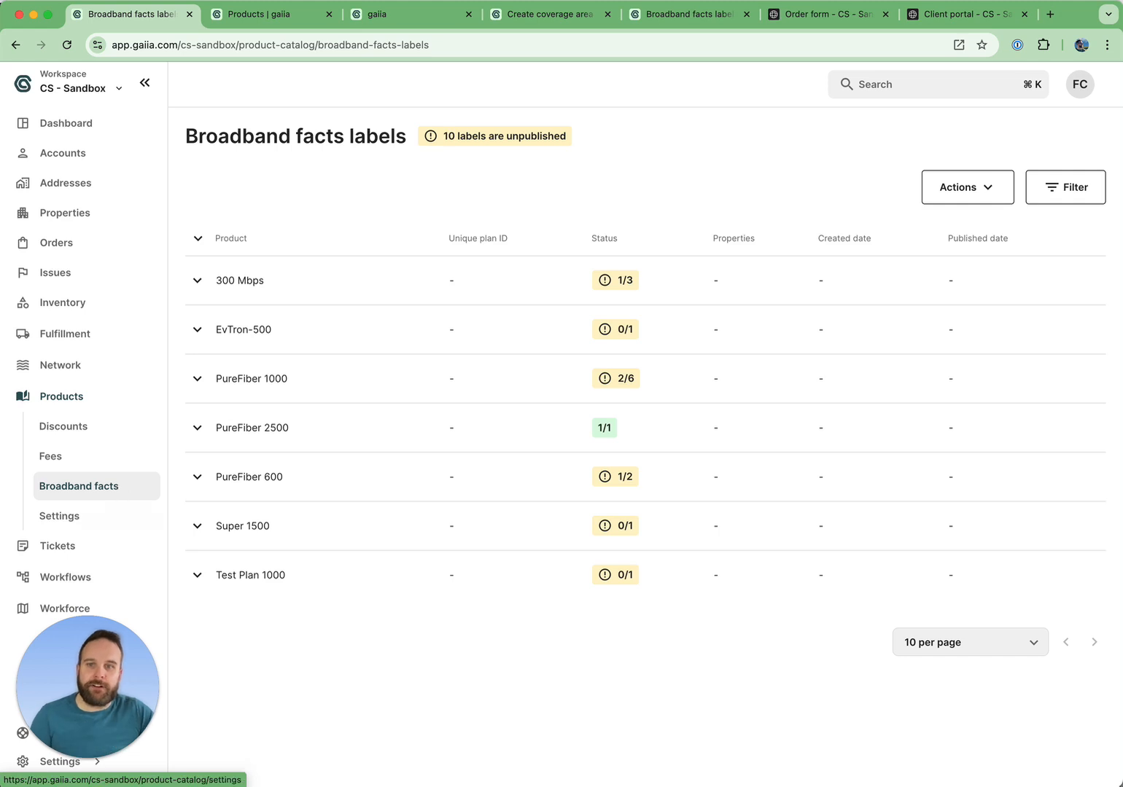
Expand EvTron-500 in the broadband facts labels and open its draft label version for editing.
{"action": "left_click", "coordinate": [194, 332]}
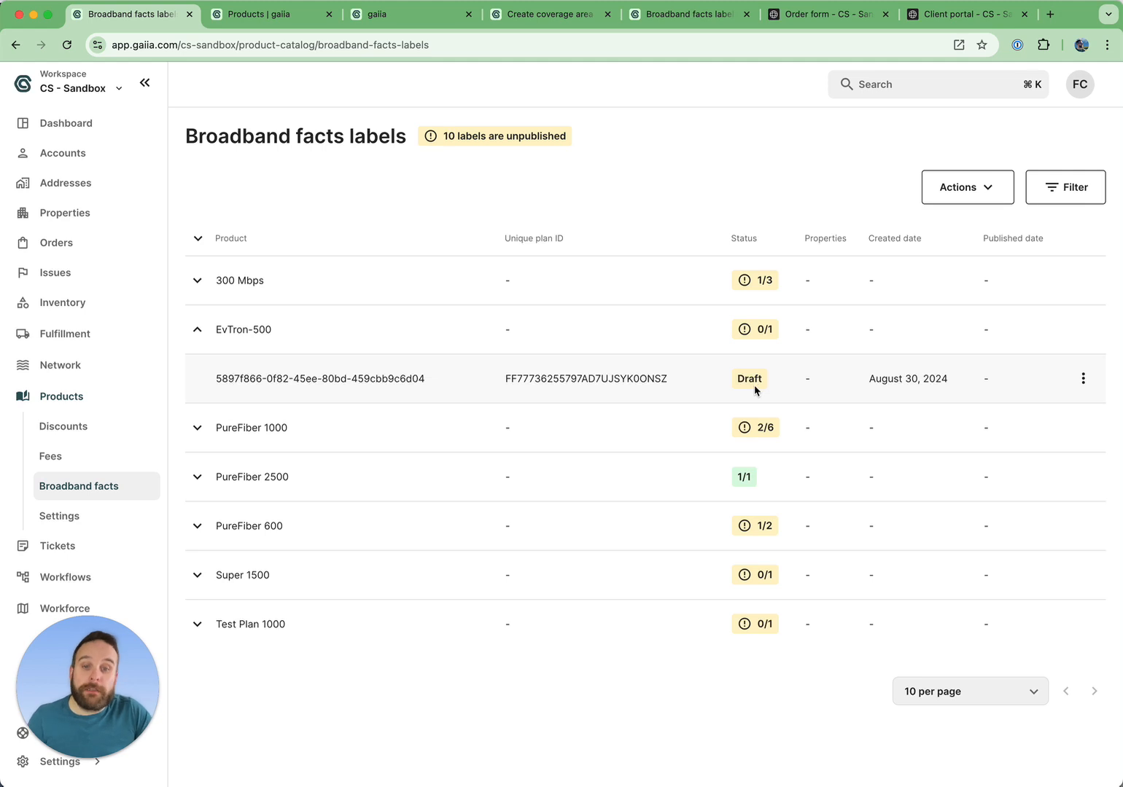
{"action": "left_click", "coordinate": [1083, 378]}
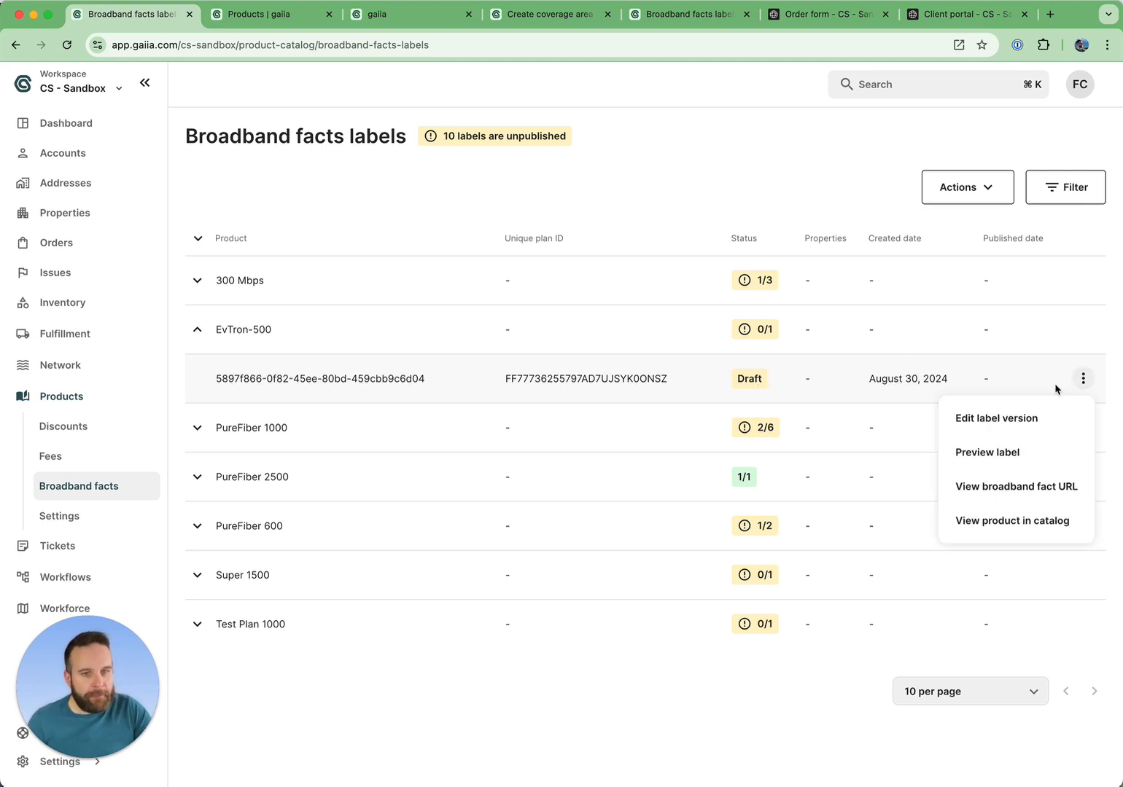
{"action": "left_click", "coordinate": [1008, 419]}
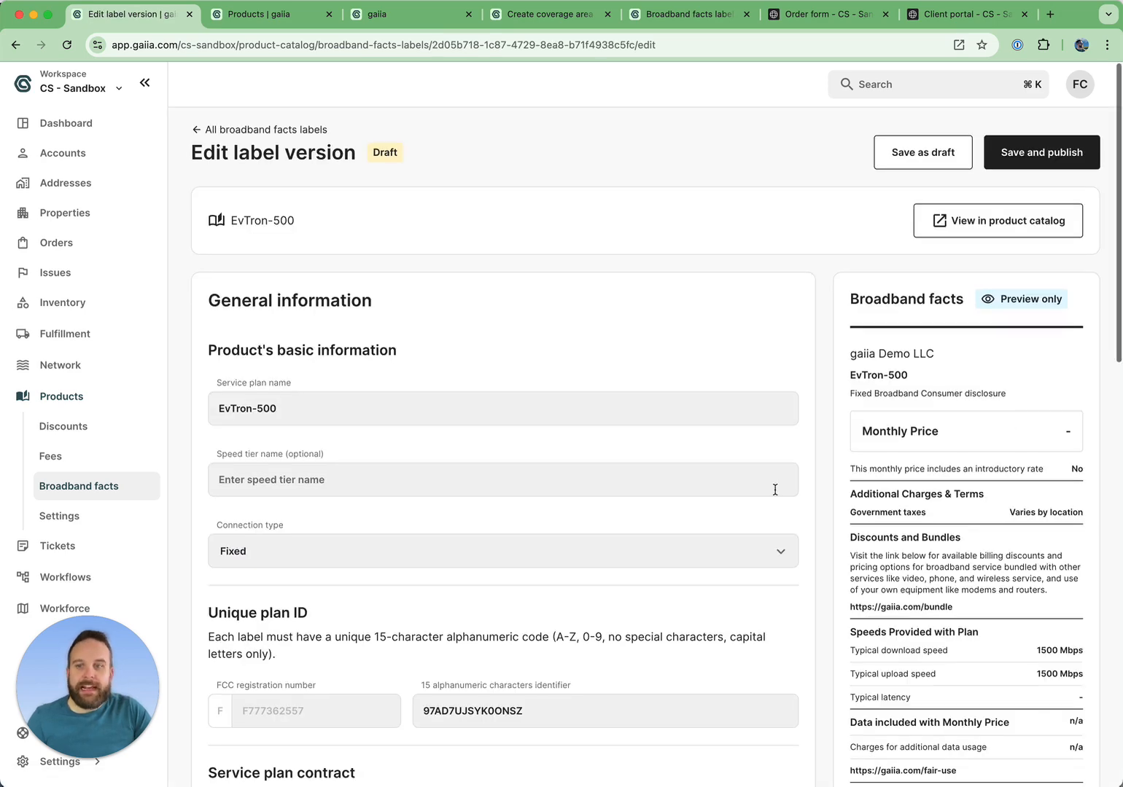
Review the EvTron-500 label's general information, unique plan ID and plan information fields.
{"action": "scroll", "coordinate": [774, 489], "scroll_direction": "down", "scroll_amount": 5}
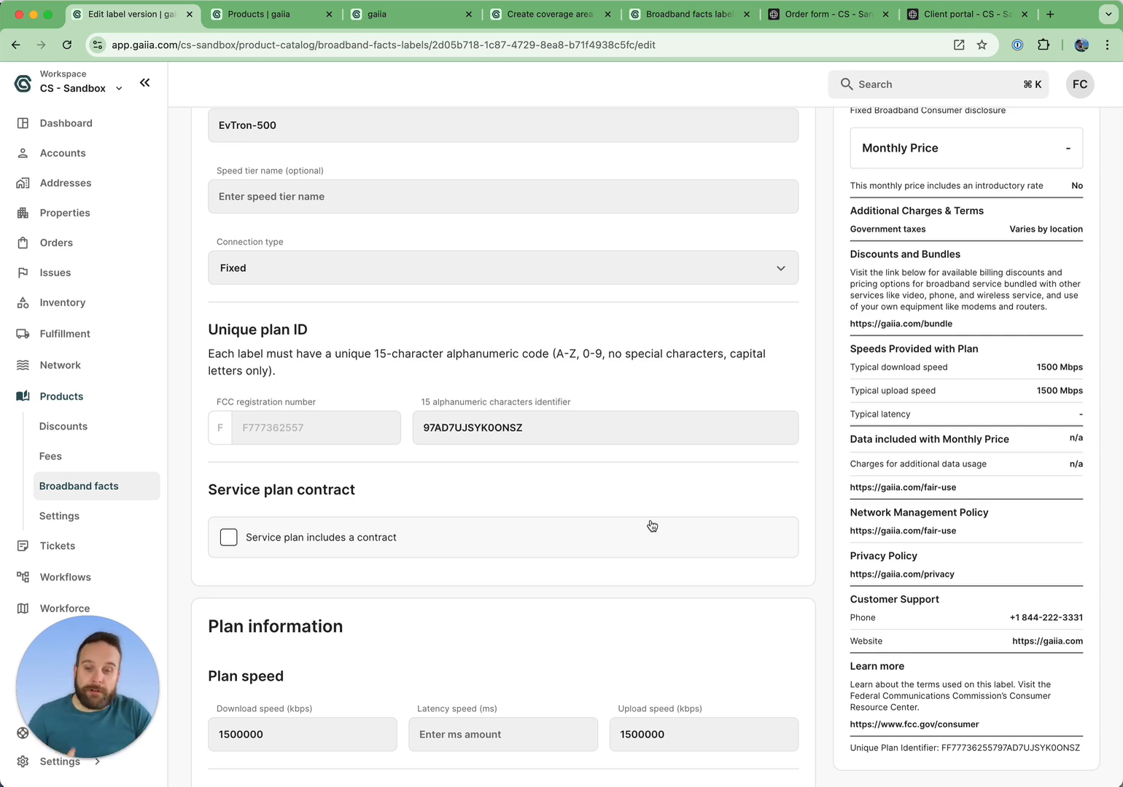
{"action": "scroll", "coordinate": [488, 503], "scroll_direction": "up", "scroll_amount": 3}
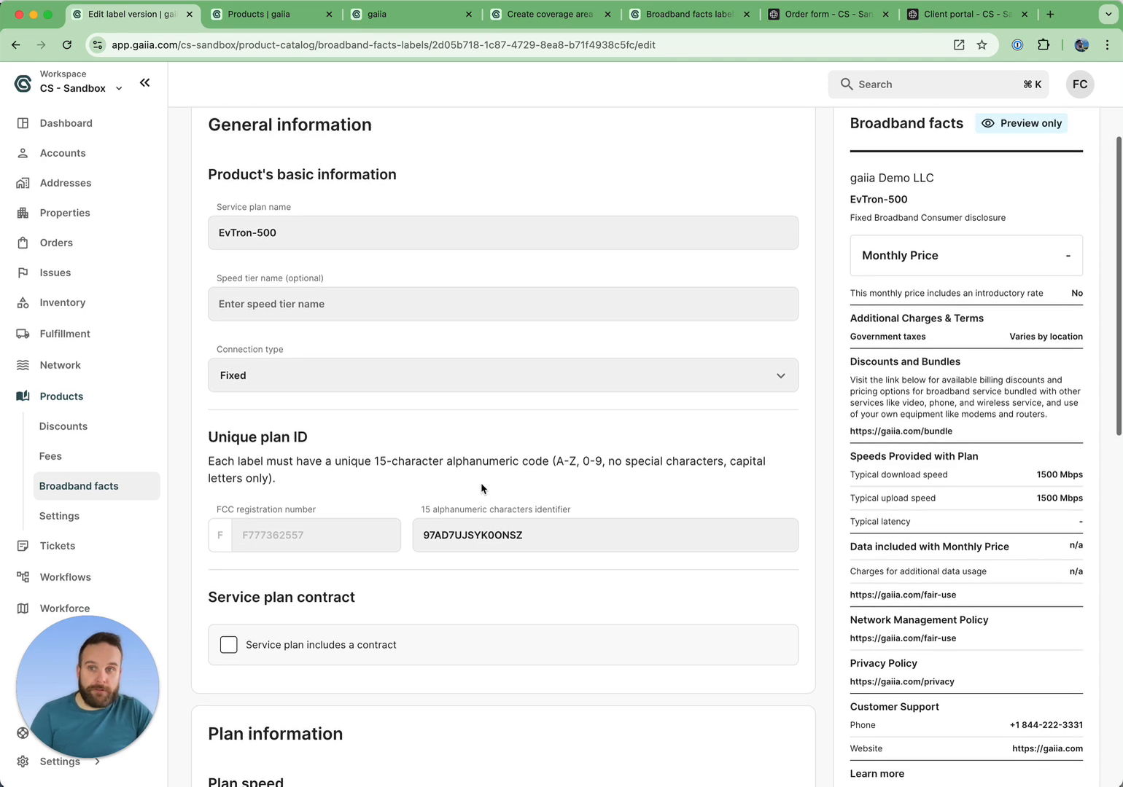
{"action": "left_click", "coordinate": [337, 313]}
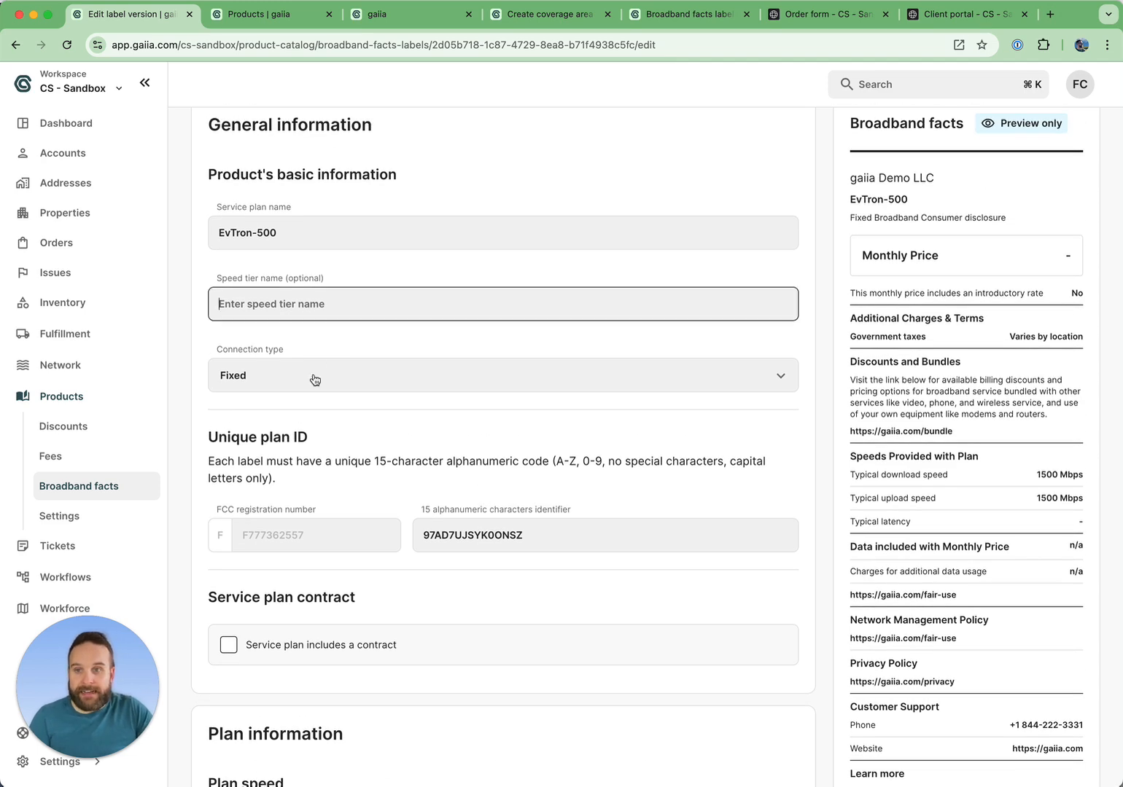
{"action": "scroll", "coordinate": [320, 387], "scroll_direction": "down", "scroll_amount": 2}
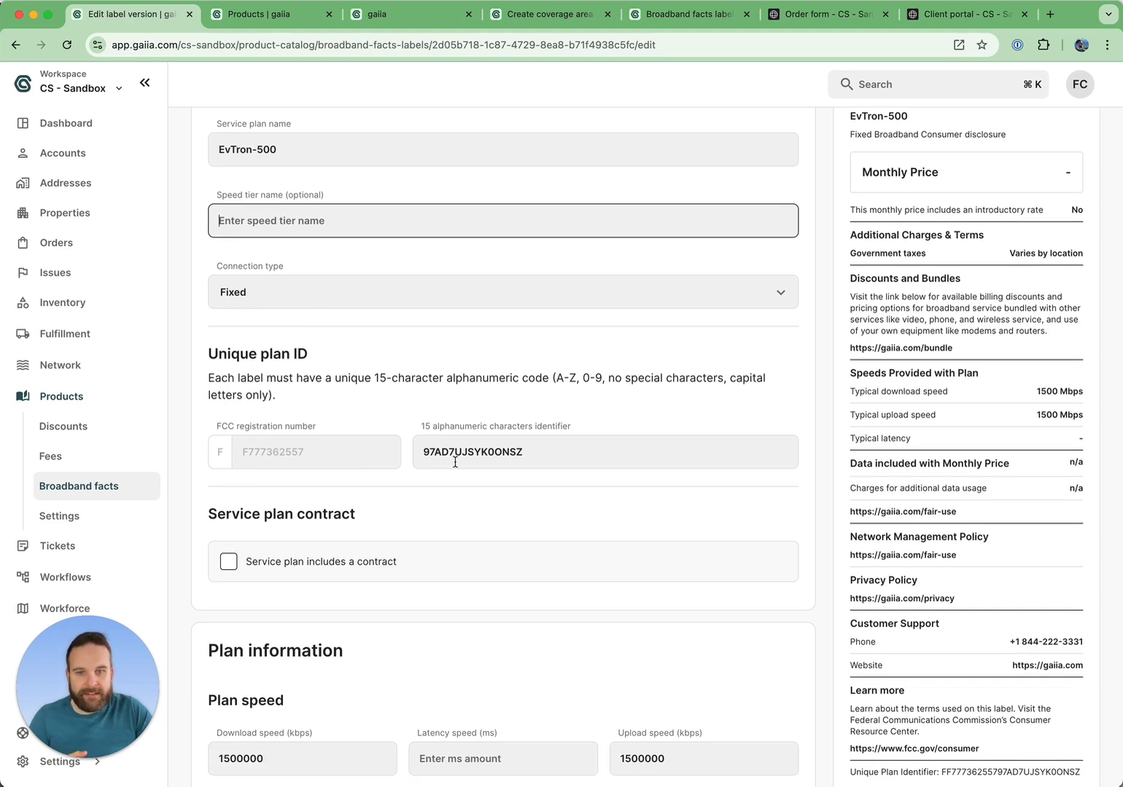
{"action": "scroll", "coordinate": [296, 476], "scroll_direction": "down", "scroll_amount": 8}
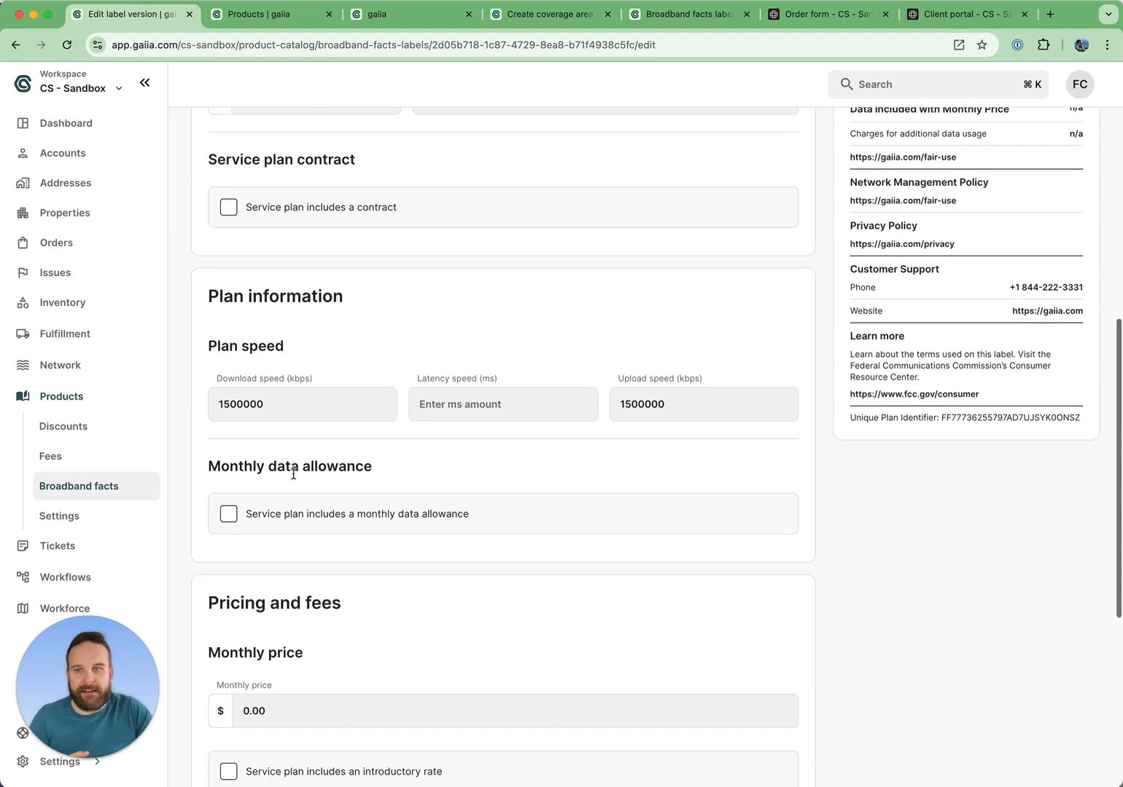
Enable the service plan contract option and set the contract length to 24 months.
{"action": "left_click", "coordinate": [318, 222]}
{"action": "left_click", "coordinate": [285, 283]}
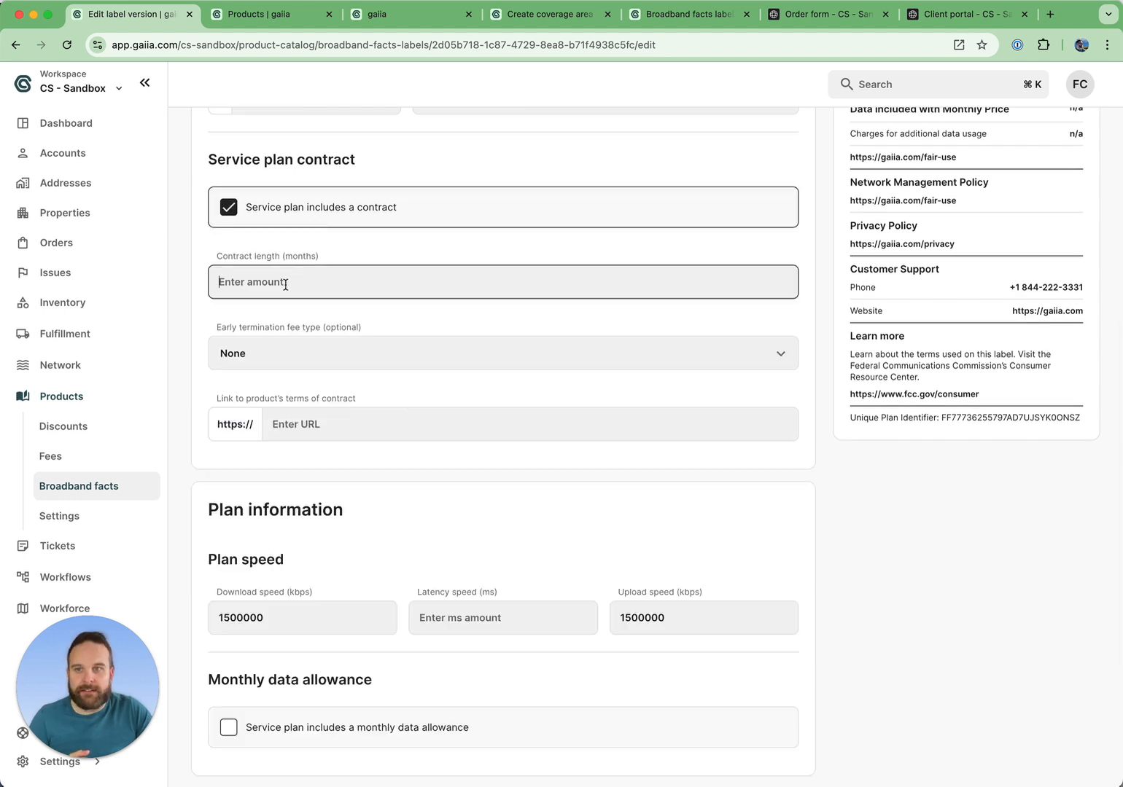
{"action": "type", "text": "24"}
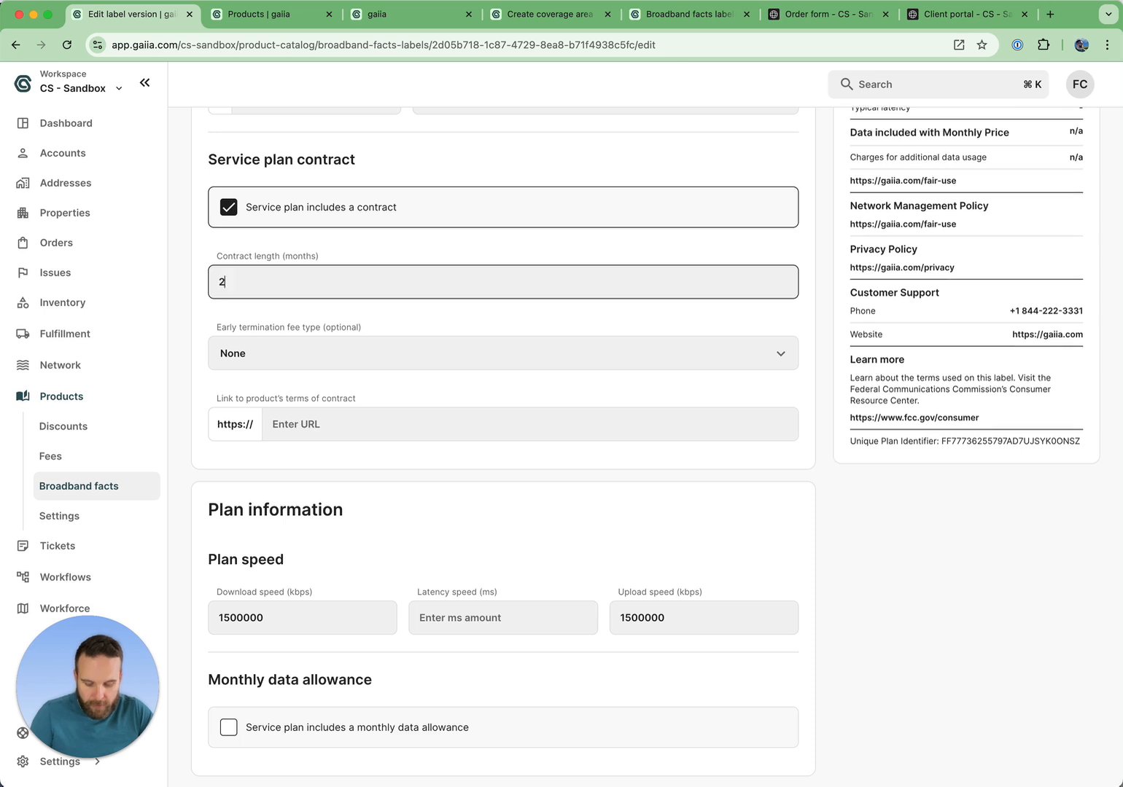
Set the early termination fee type to Currency amount with a $1.00 fee, and link the terms of contract to contract.com.
{"action": "left_click", "coordinate": [296, 355]}
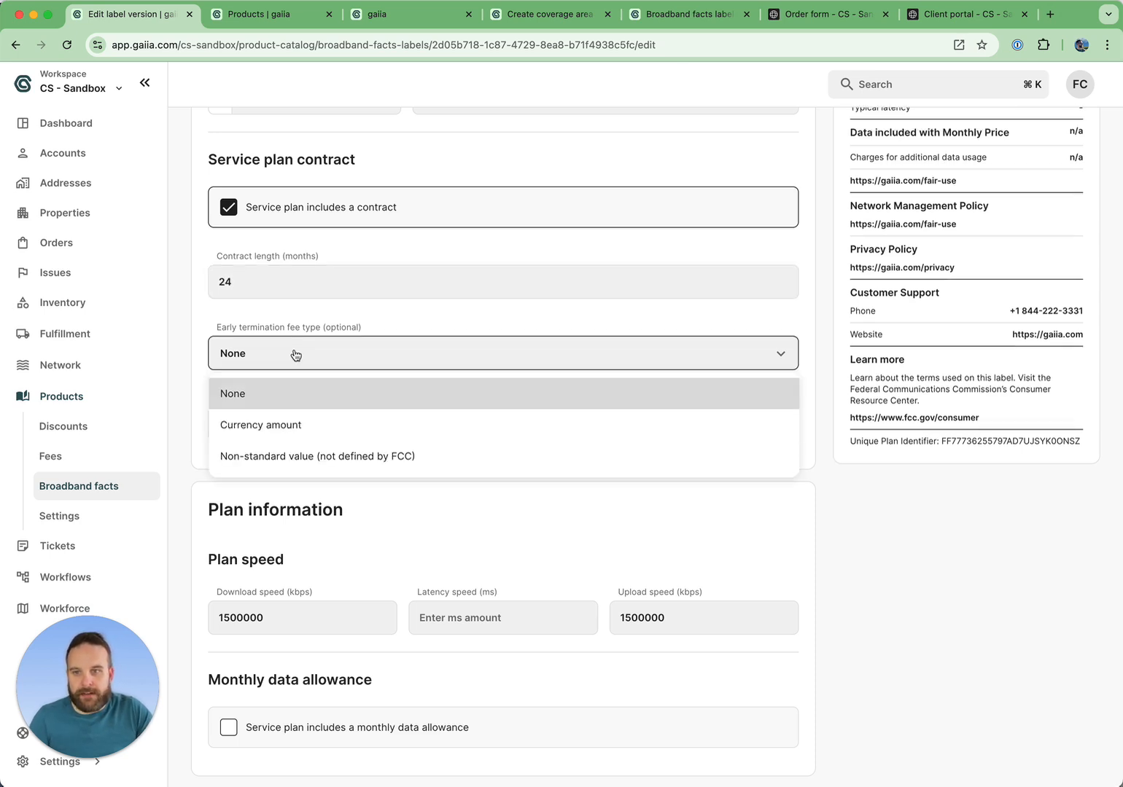
{"action": "left_click", "coordinate": [292, 424]}
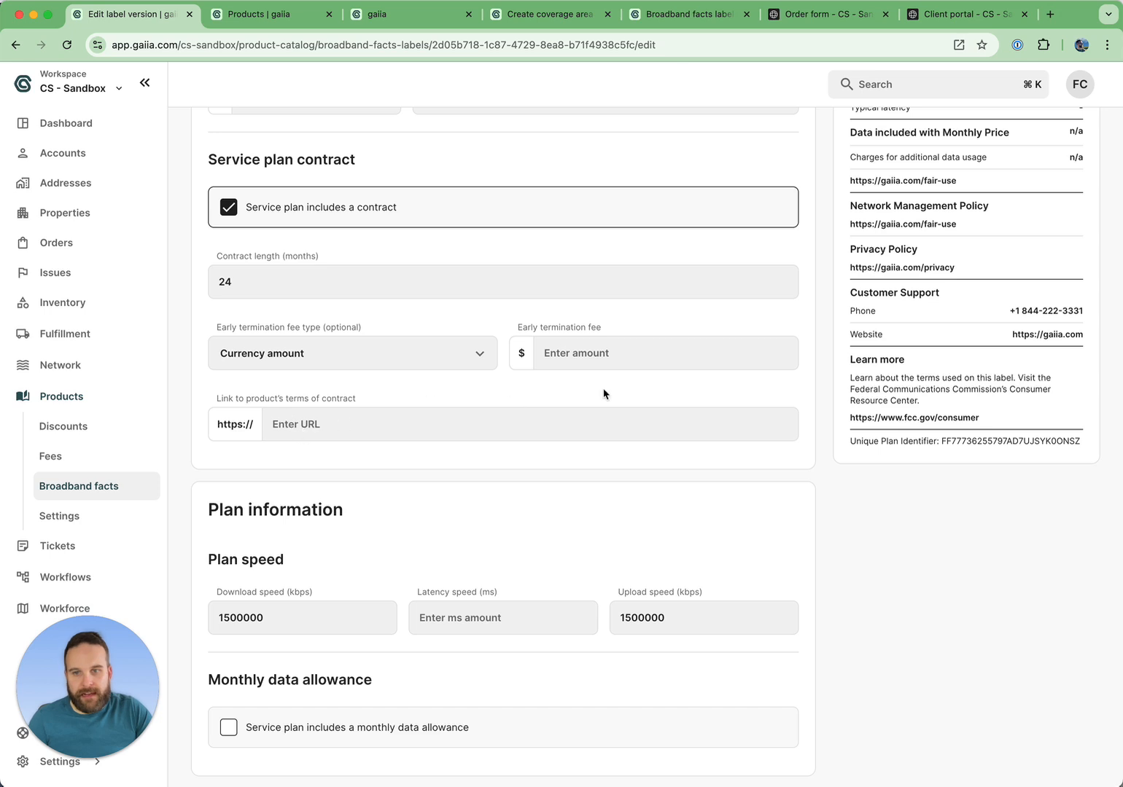
{"action": "left_click", "coordinate": [625, 355]}
{"action": "type", "text": "100"}
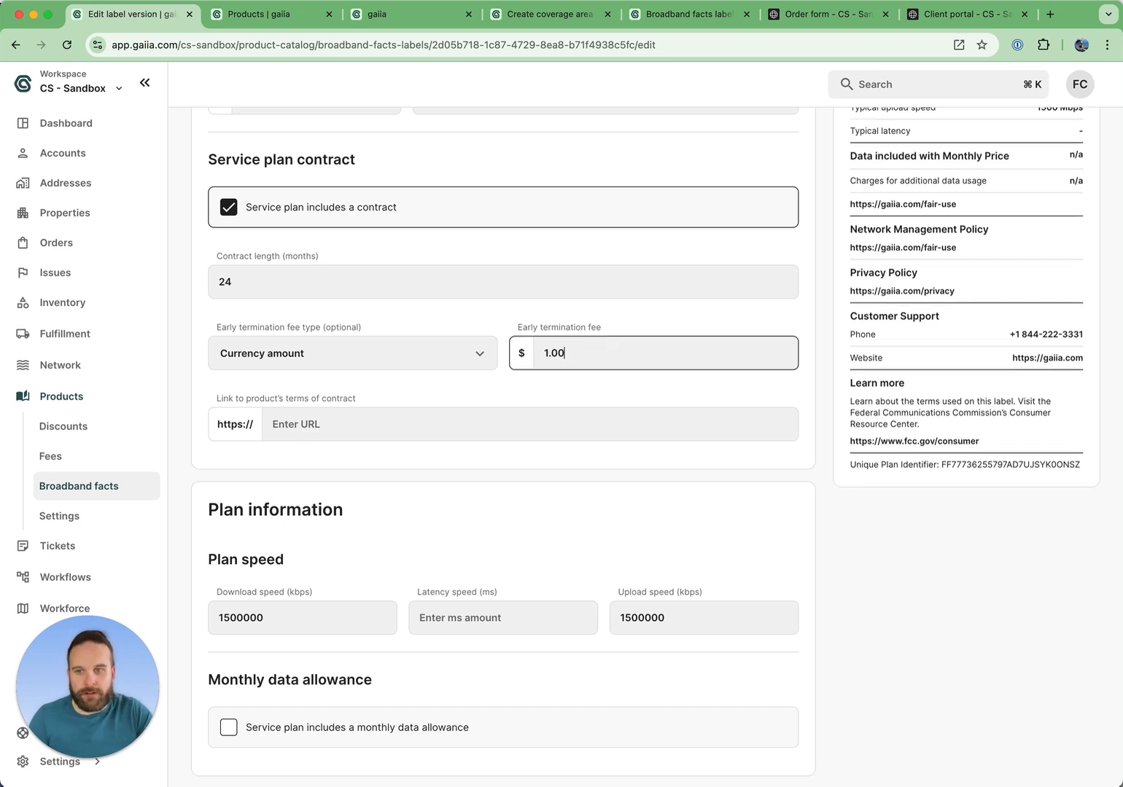
{"action": "left_click", "coordinate": [492, 429]}
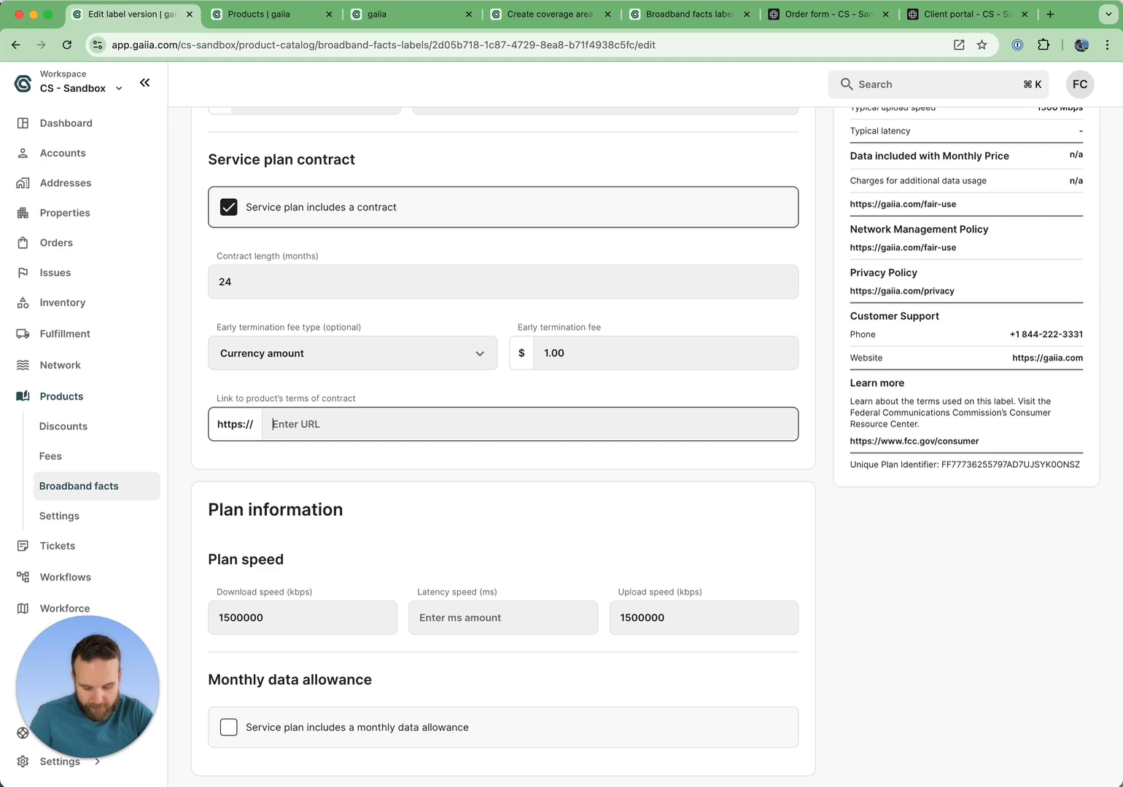
{"action": "type", "text": "contract.com"}
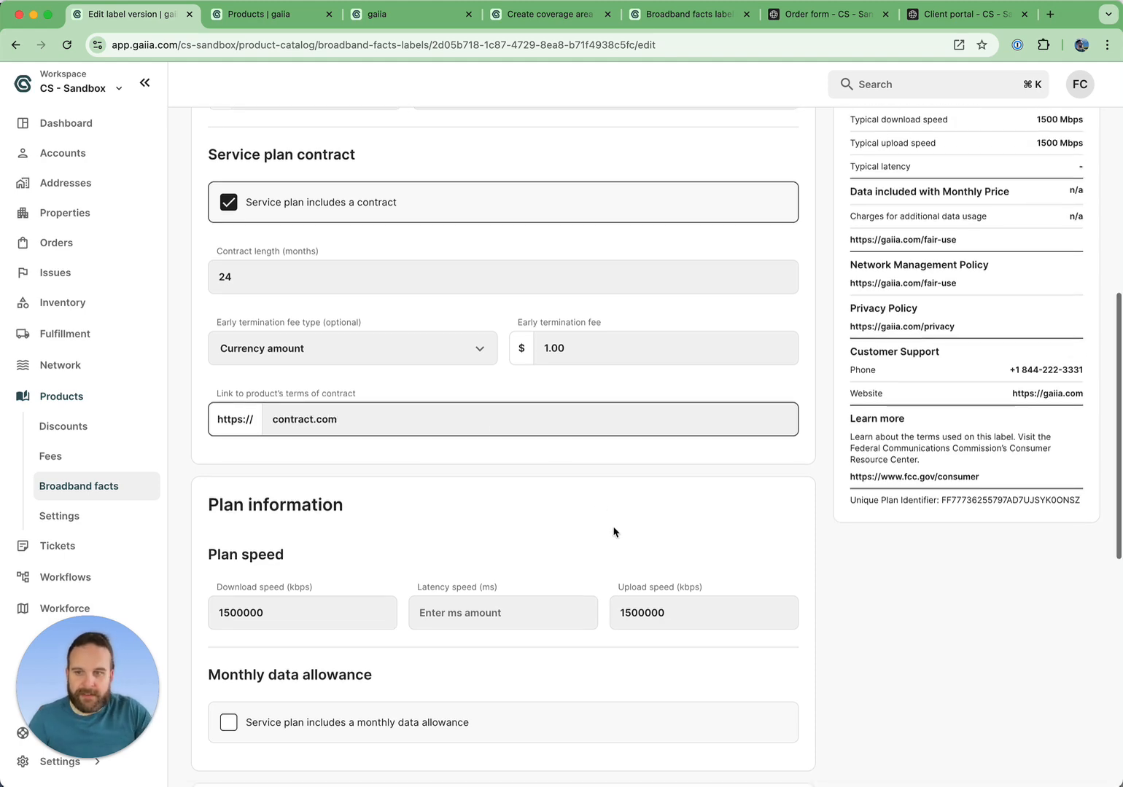
Set the plan speeds to 1520000 kbps download, 21 ms latency and 1400000 kbps upload.
{"action": "scroll", "coordinate": [614, 531], "scroll_direction": "down", "scroll_amount": 5}
{"action": "left_click", "coordinate": [287, 306]}
{"action": "left_click", "coordinate": [241, 319]}
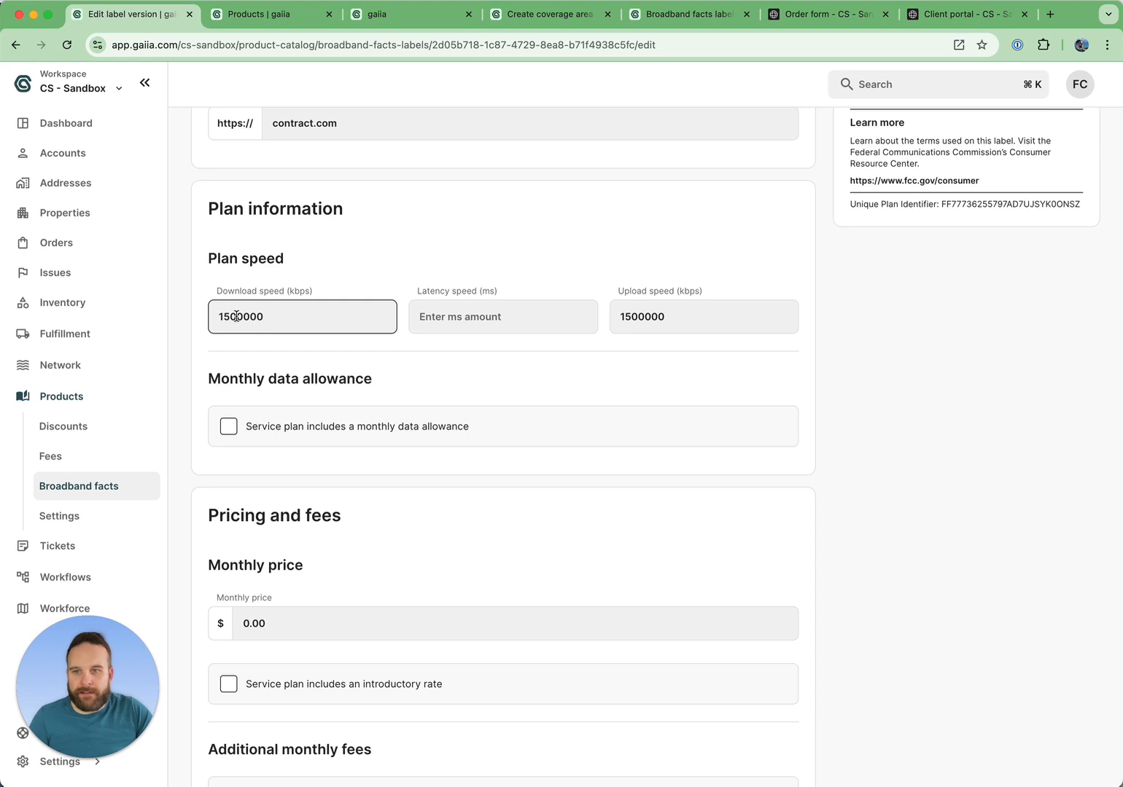
{"action": "key", "text": "BackSpace"}
{"action": "type", "text": "2"}
{"action": "left_click", "coordinate": [507, 317]}
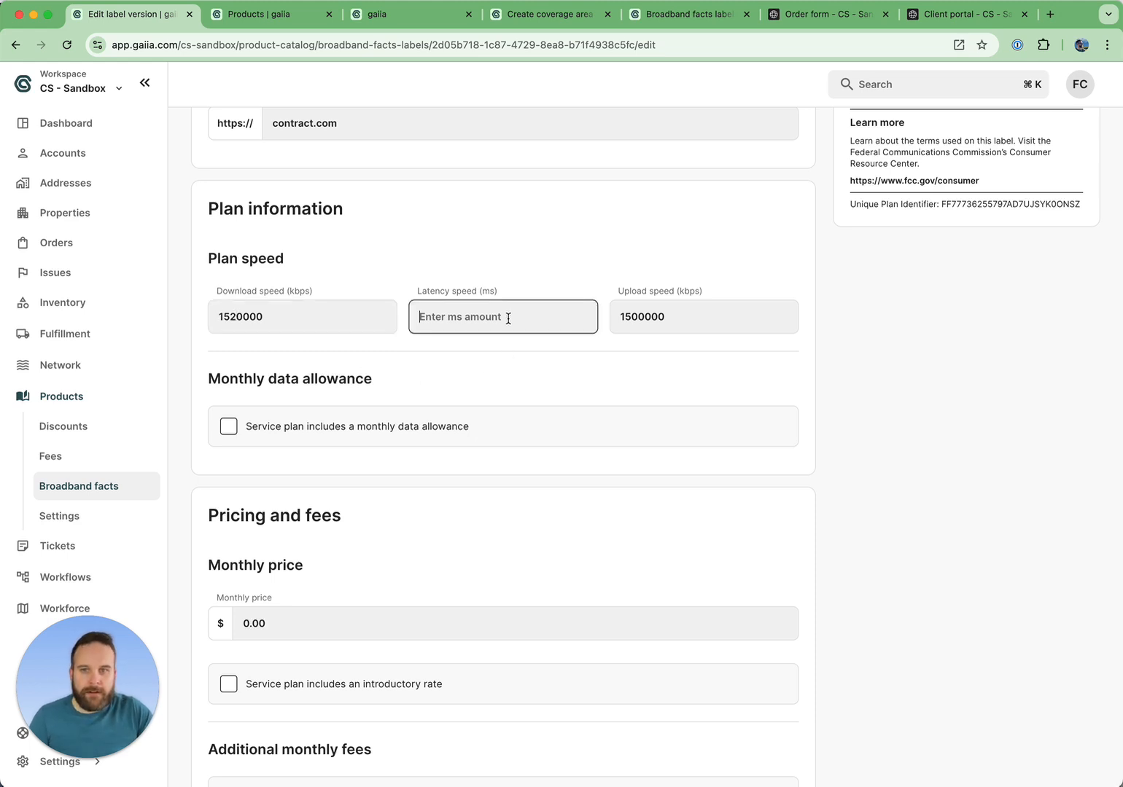
{"action": "type", "text": "21"}
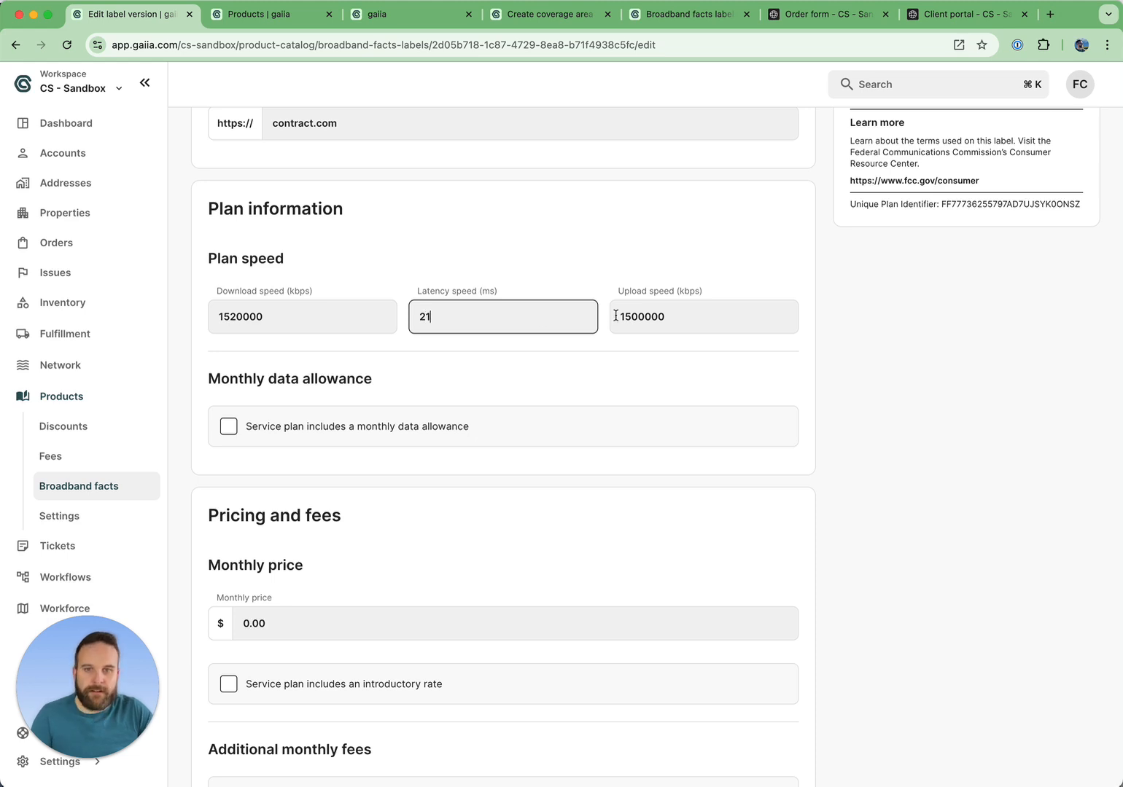
{"action": "left_click_drag", "start_coordinate": [671, 317], "coordinate": [611, 324]}
{"action": "left_click", "coordinate": [629, 319]}
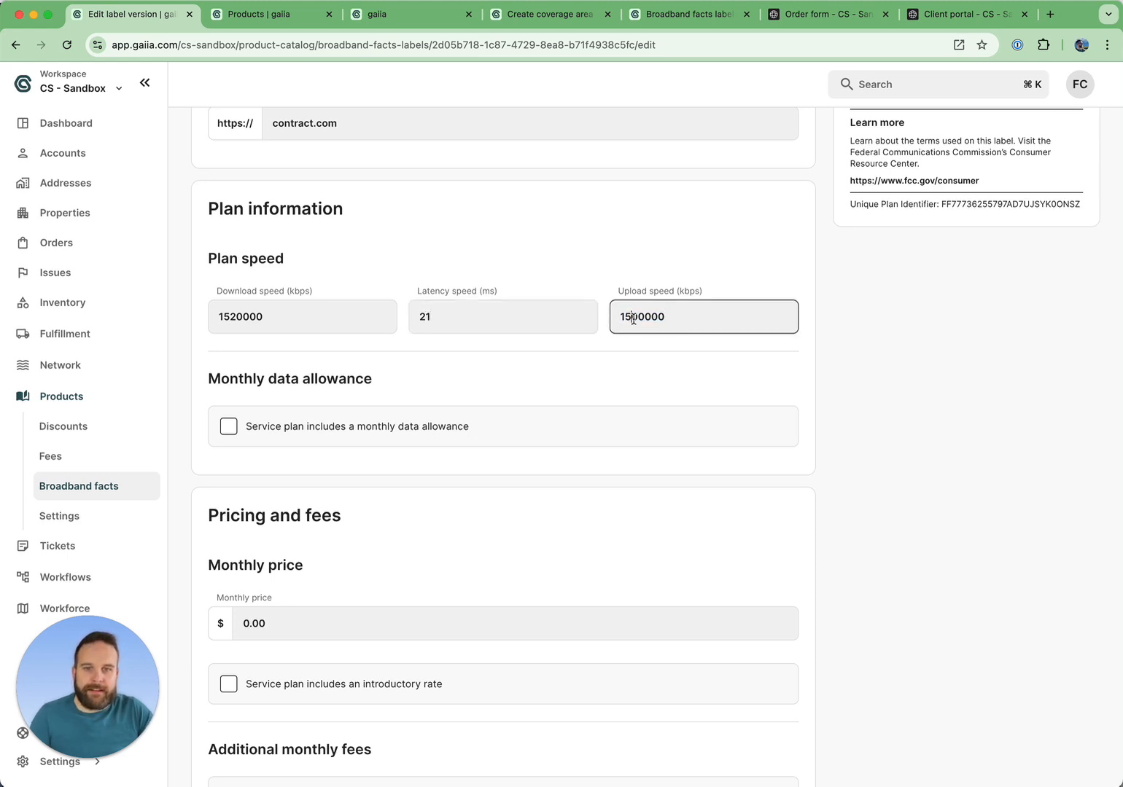
{"action": "key", "text": "BackSpace"}
{"action": "type", "text": "4"}
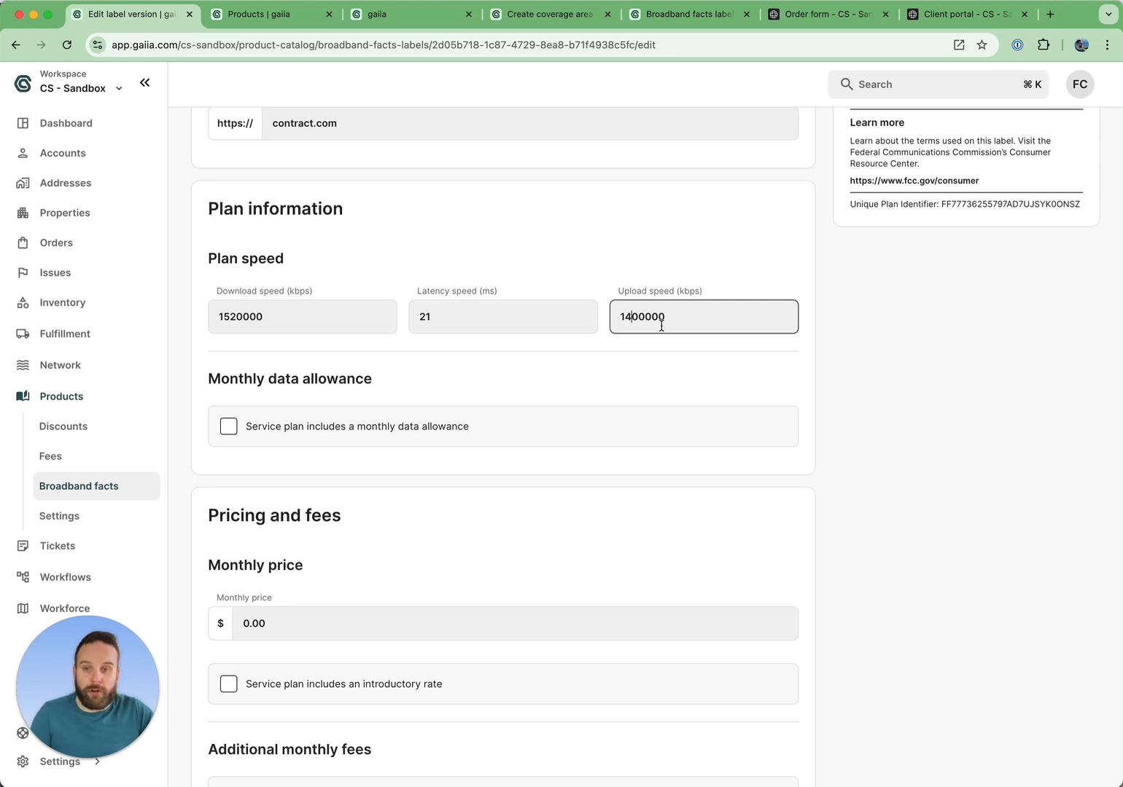
Set the label's monthly price to $65.00.
{"action": "scroll", "coordinate": [564, 428], "scroll_direction": "down", "scroll_amount": 3}
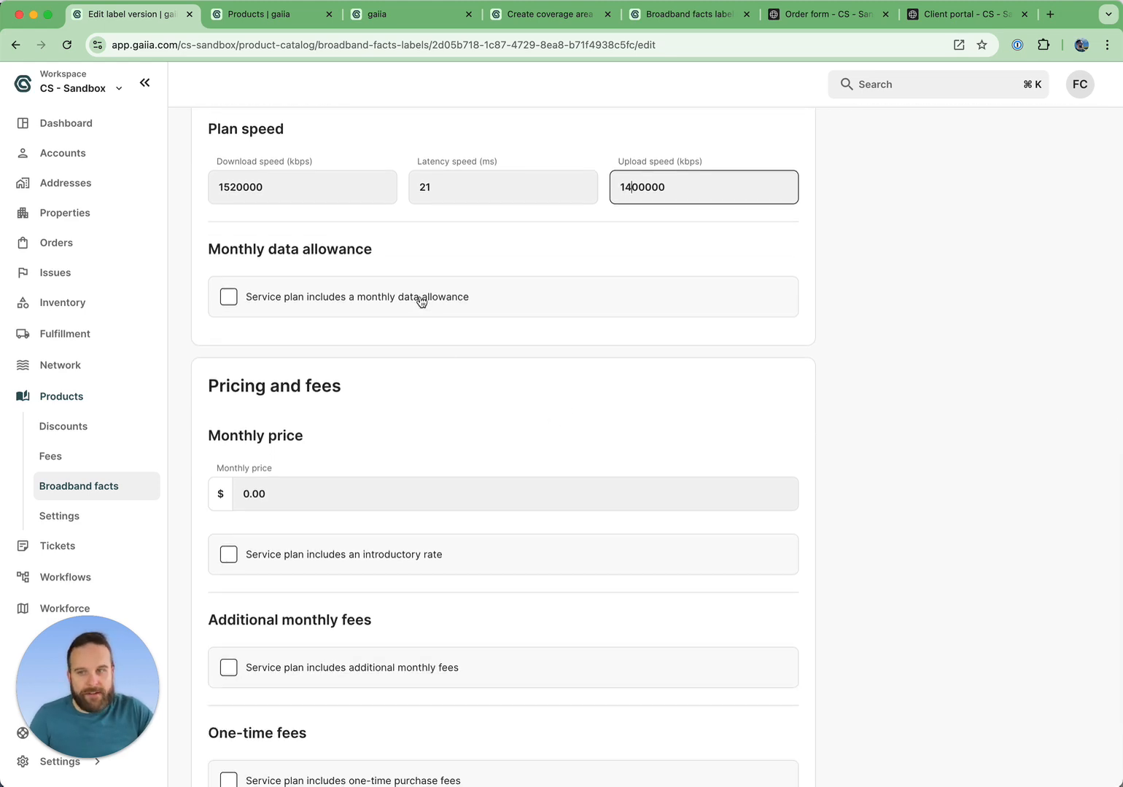
{"action": "scroll", "coordinate": [420, 299], "scroll_direction": "down", "scroll_amount": 3}
{"action": "scroll", "coordinate": [358, 313], "scroll_direction": "up", "scroll_amount": 12}
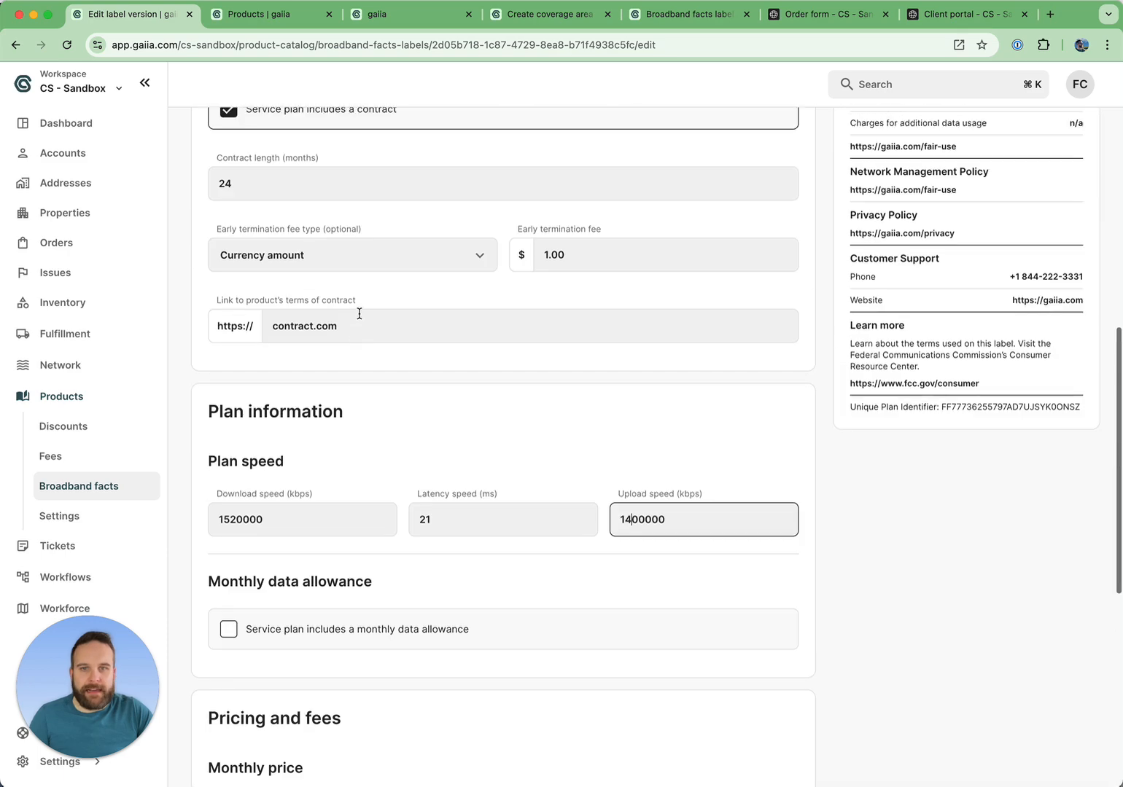
{"action": "scroll", "coordinate": [358, 313], "scroll_direction": "down", "scroll_amount": 10}
{"action": "left_click", "coordinate": [292, 331]}
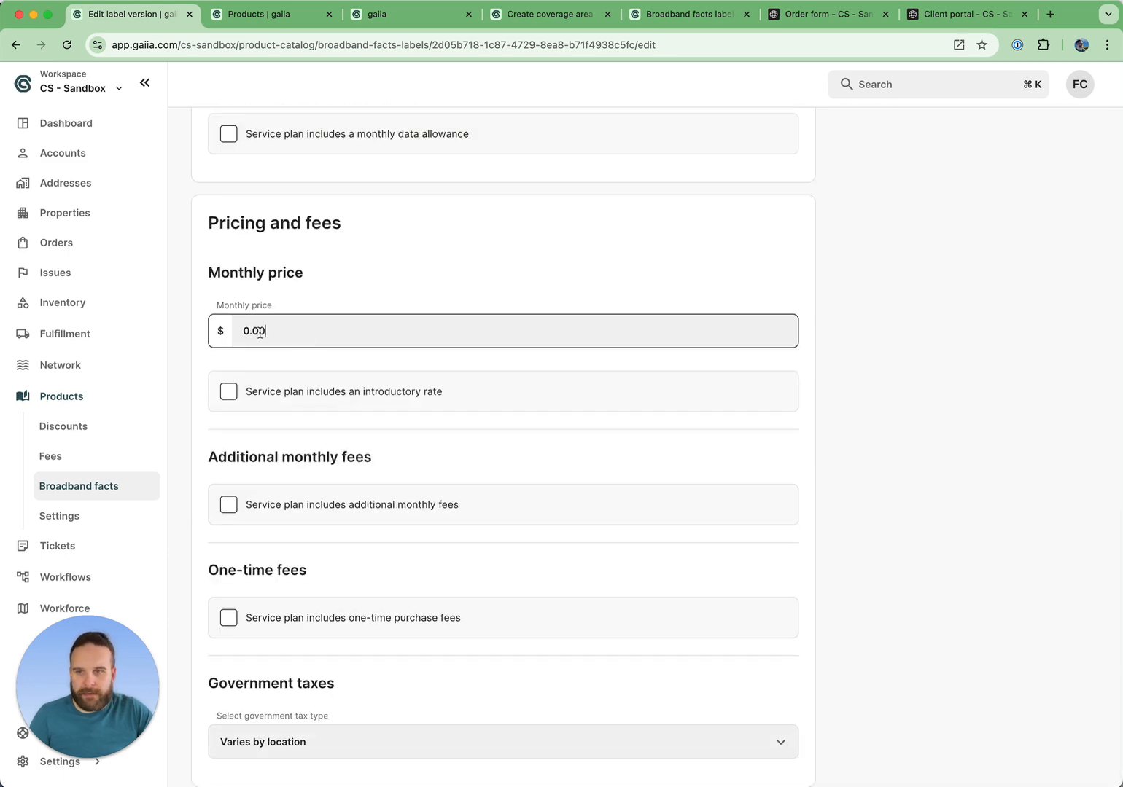
{"action": "key", "text": "super+a"}
{"action": "type", "text": "0.65"}
{"action": "type", "text": "00"}
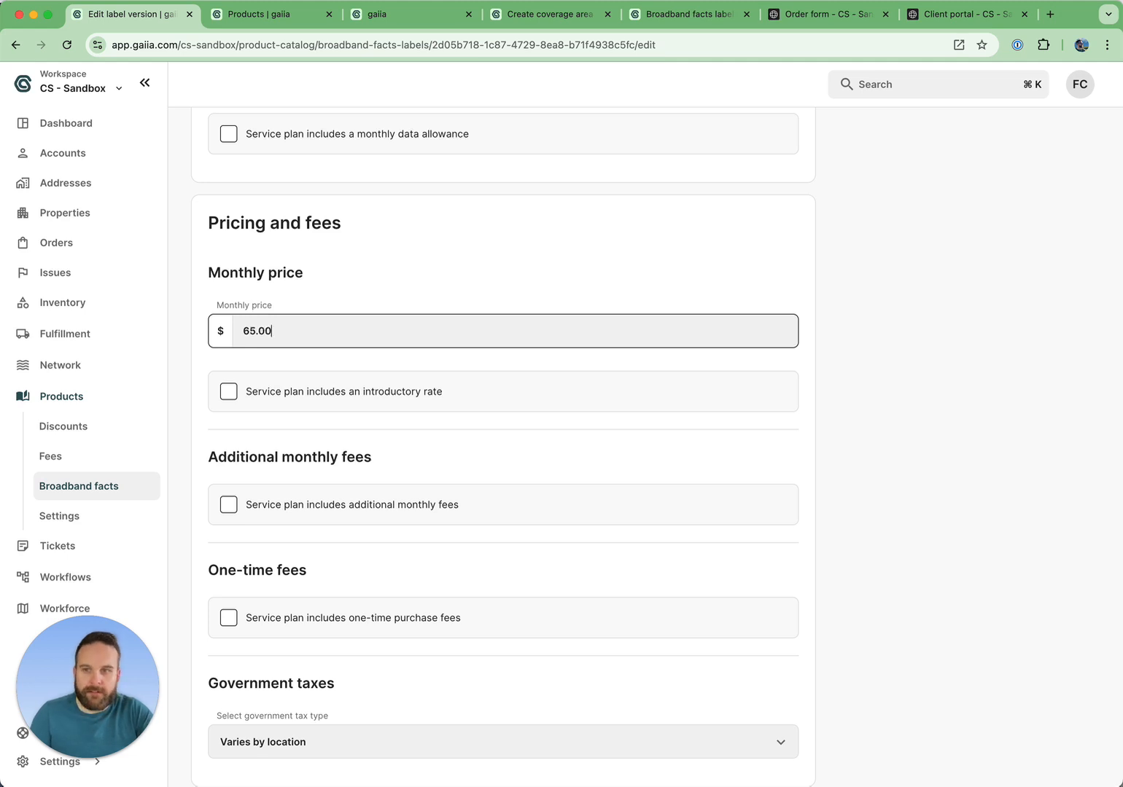
Enable the introductory rate option and set the introductory rate price to $100.00.
{"action": "scroll", "coordinate": [313, 466], "scroll_direction": "down", "scroll_amount": 1}
{"action": "left_click", "coordinate": [350, 368]}
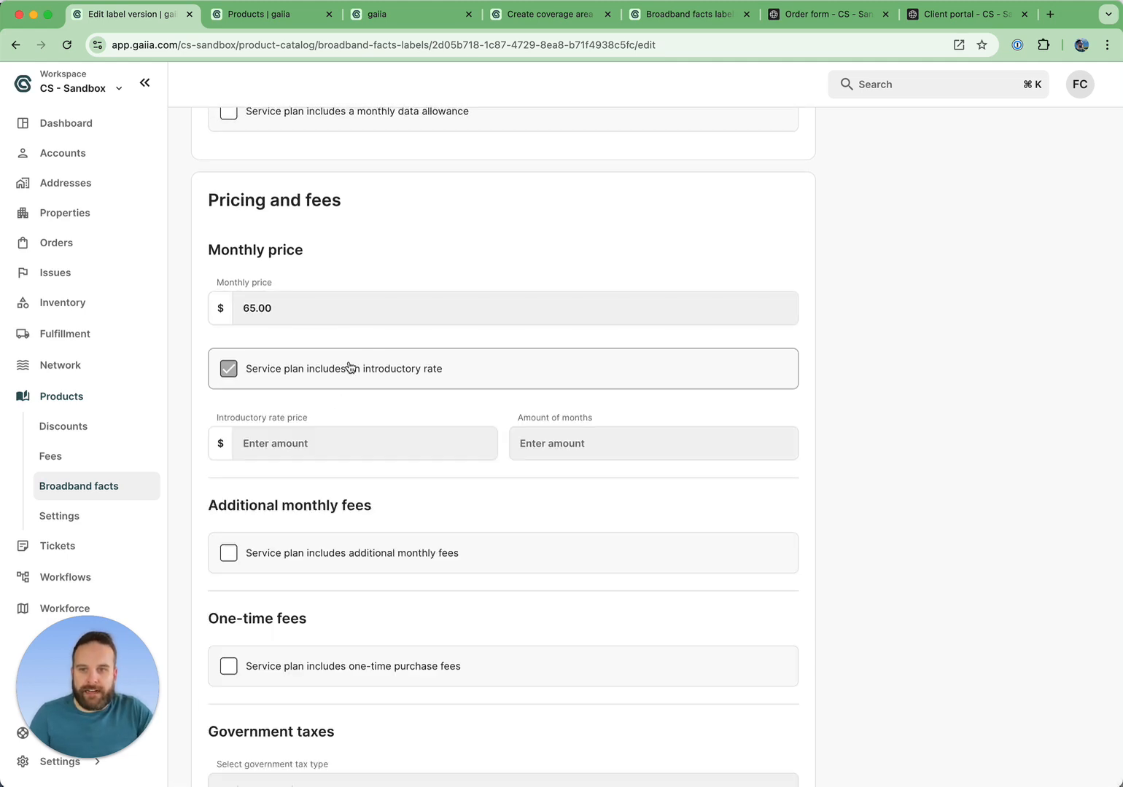
{"action": "left_click", "coordinate": [306, 441]}
{"action": "type", "text": "10000"}
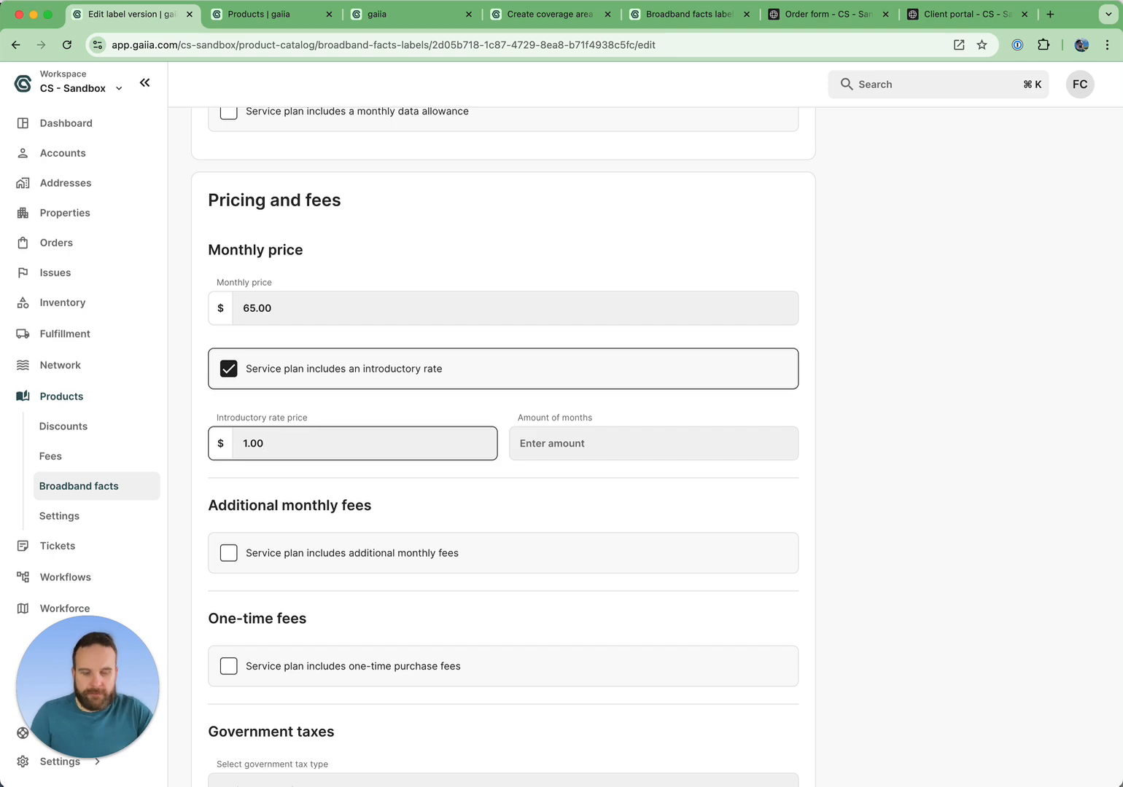
Try to save and publish the EvTron-500 label.
{"action": "scroll", "coordinate": [525, 598], "scroll_direction": "down", "scroll_amount": 3}
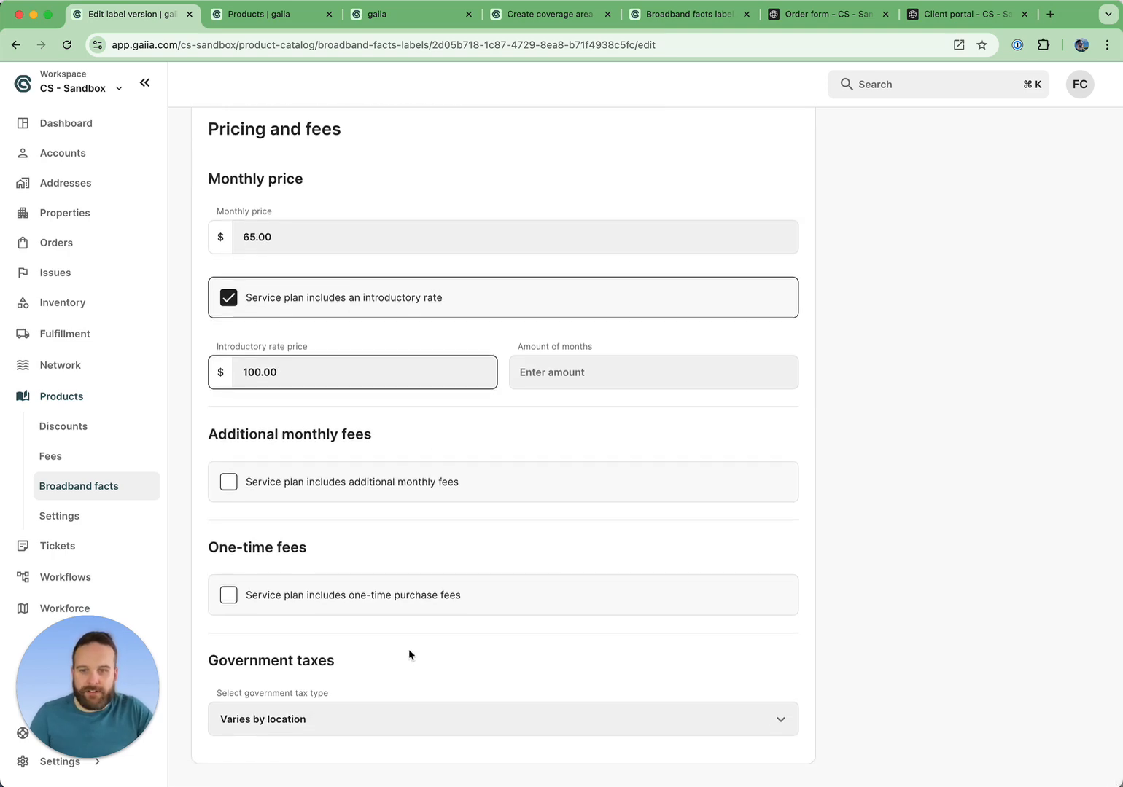
{"action": "scroll", "coordinate": [465, 457], "scroll_direction": "up", "scroll_amount": 15}
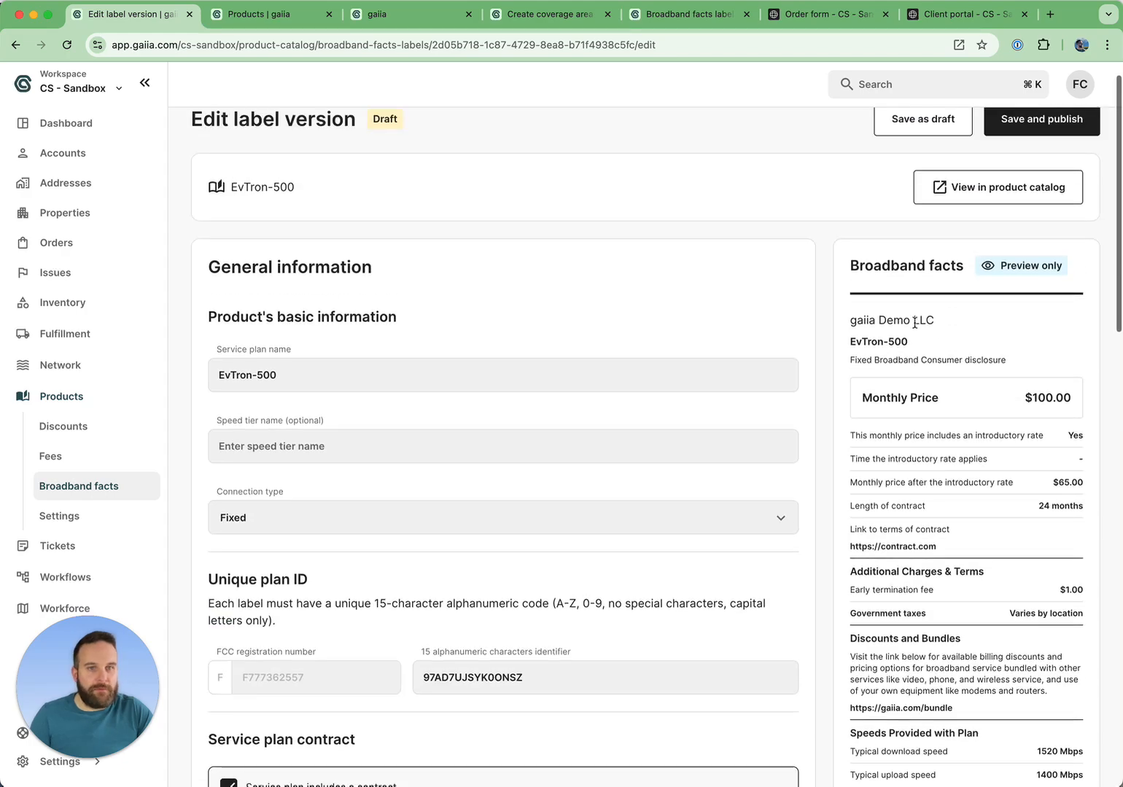
{"action": "left_click", "coordinate": [1041, 153]}
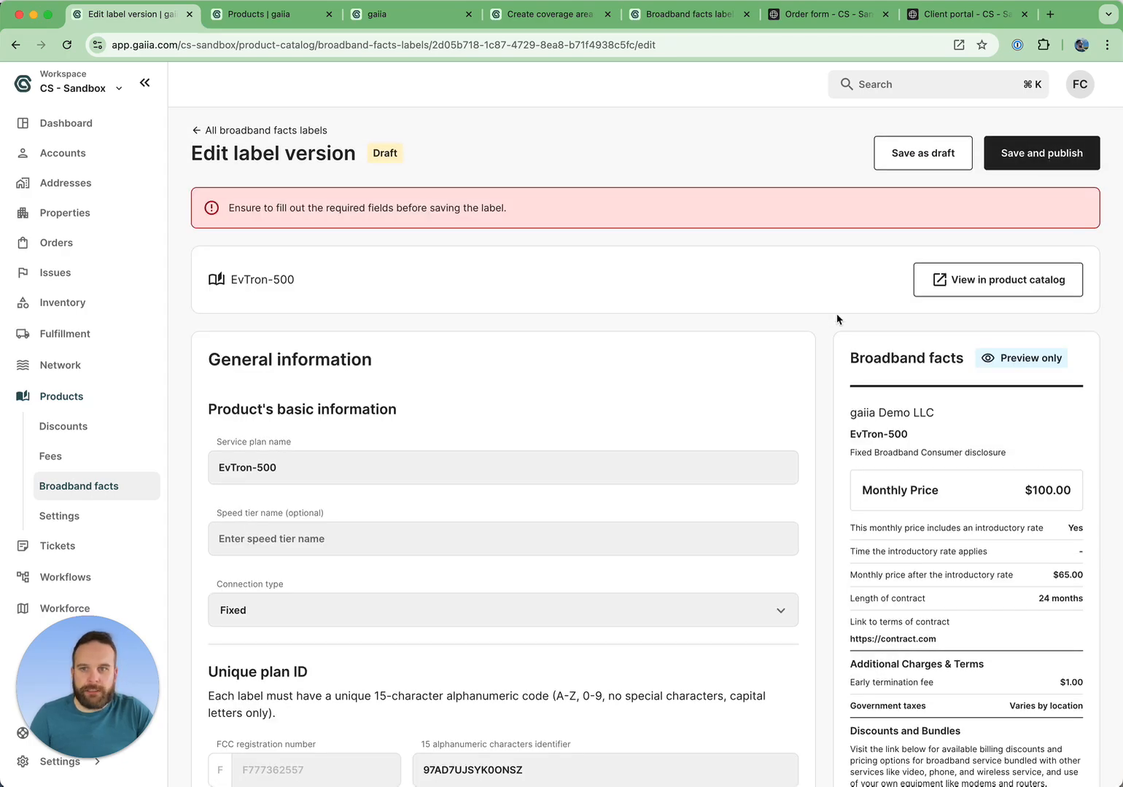
Set the introductory rate's amount of months to 24, then save and publish the label, confirming the publish.
{"action": "scroll", "coordinate": [837, 319], "scroll_direction": "down", "scroll_amount": 10}
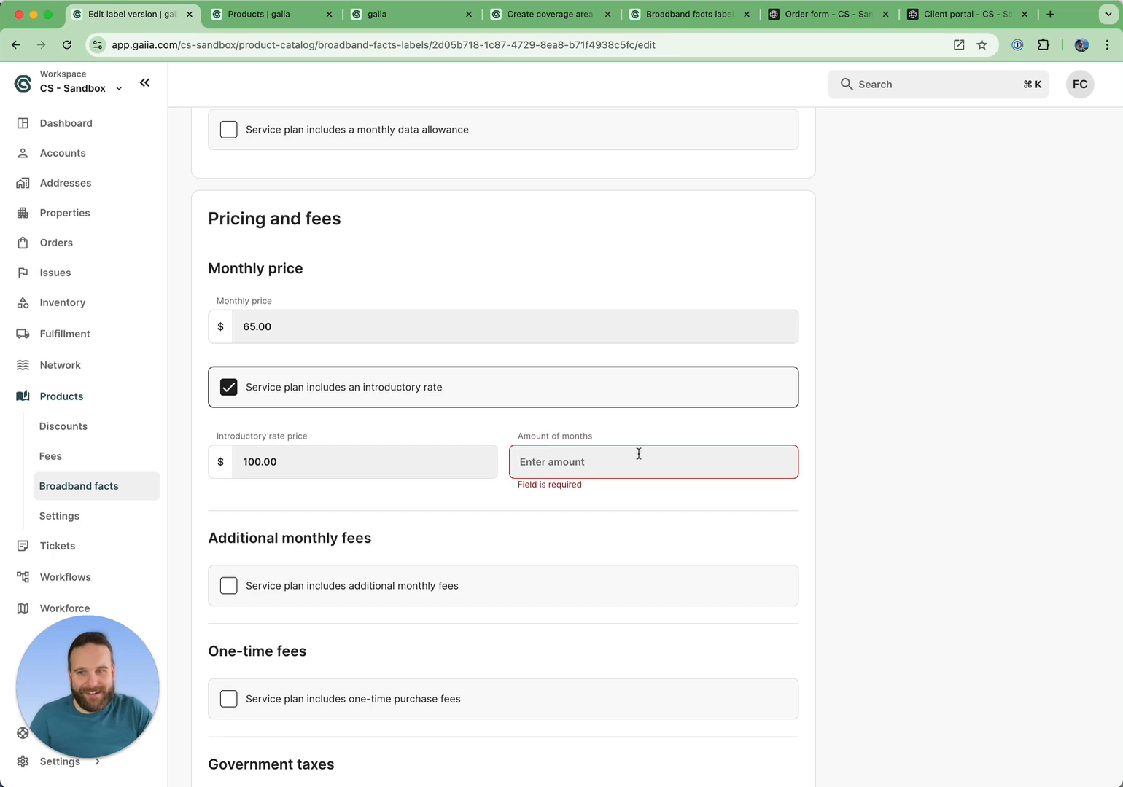
{"action": "type", "text": "24"}
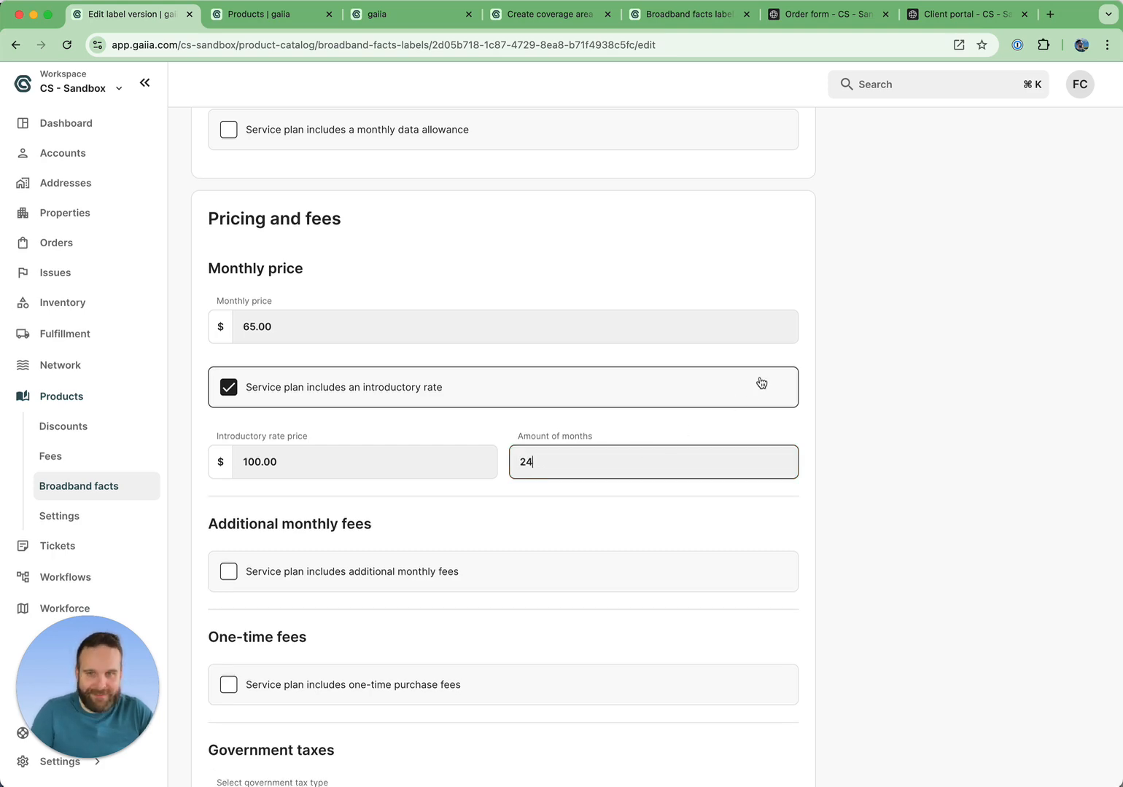
{"action": "scroll", "coordinate": [759, 381], "scroll_direction": "up", "scroll_amount": 15}
{"action": "left_click", "coordinate": [1018, 160]}
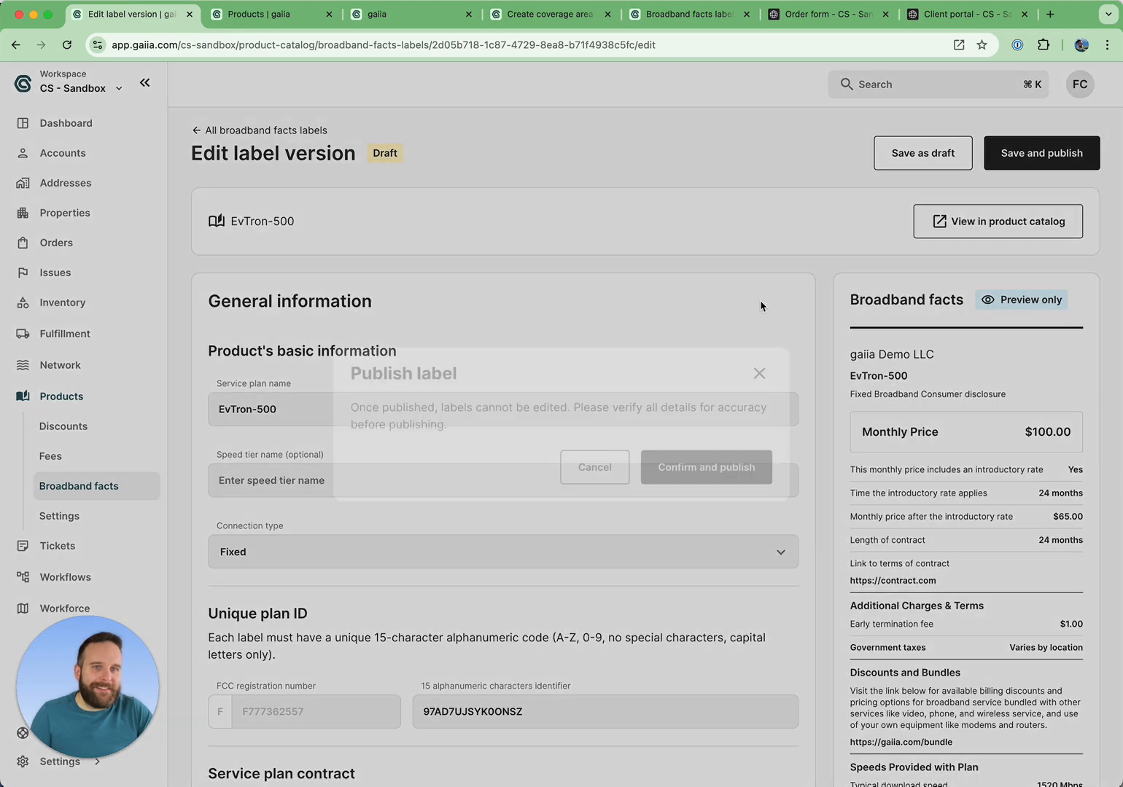
{"action": "left_click", "coordinate": [694, 465]}
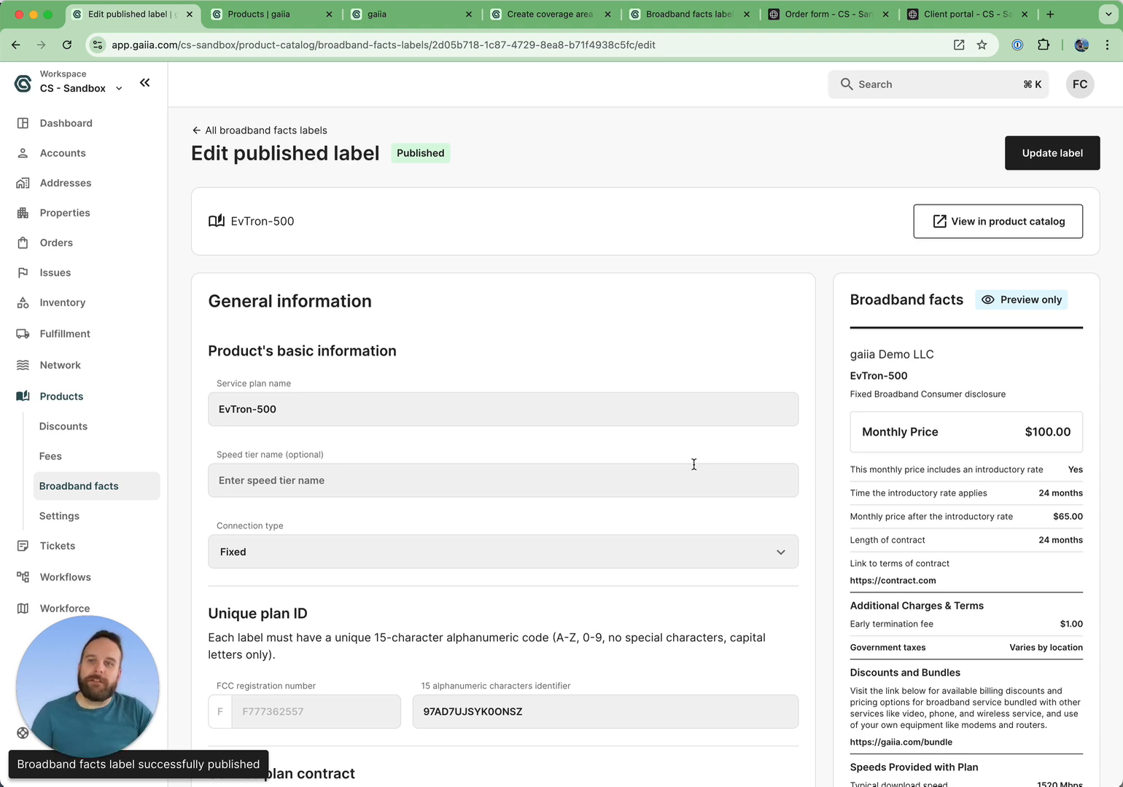
Return to the broadband facts labels list and preview the published EvTron-500 label.
{"action": "left_click", "coordinate": [196, 132]}
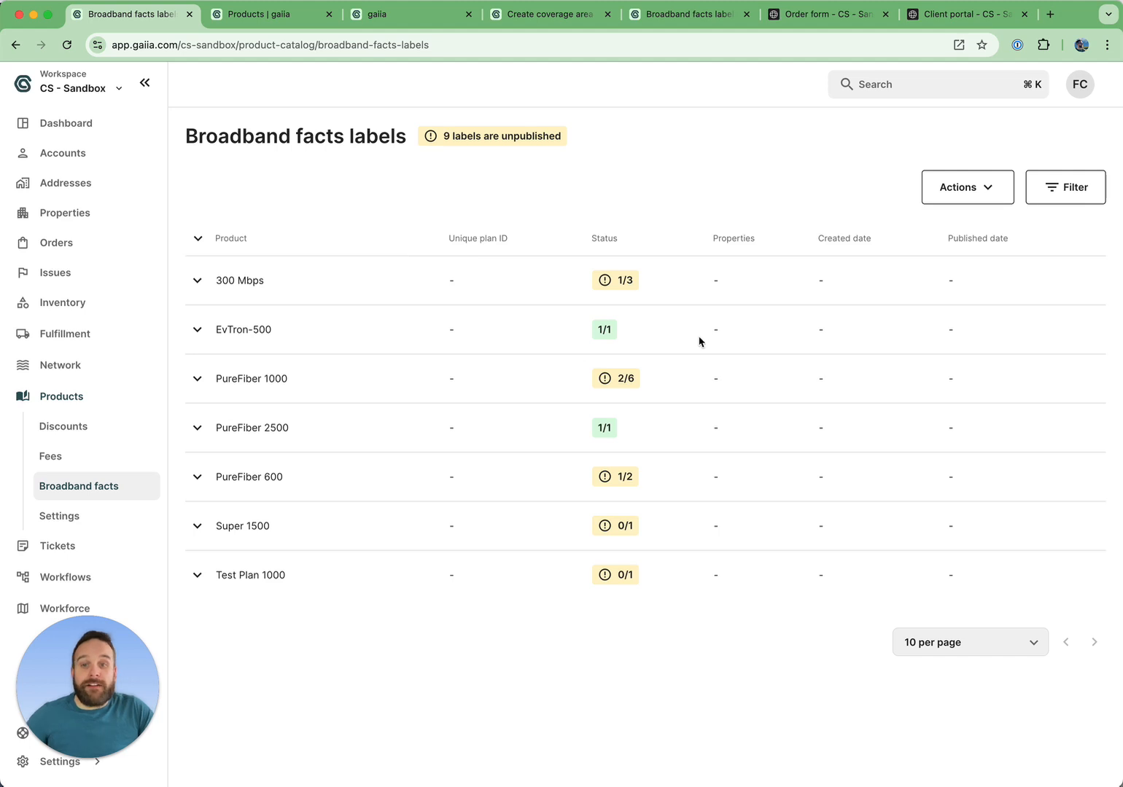
{"action": "left_click", "coordinate": [197, 329]}
{"action": "left_click", "coordinate": [1086, 380]}
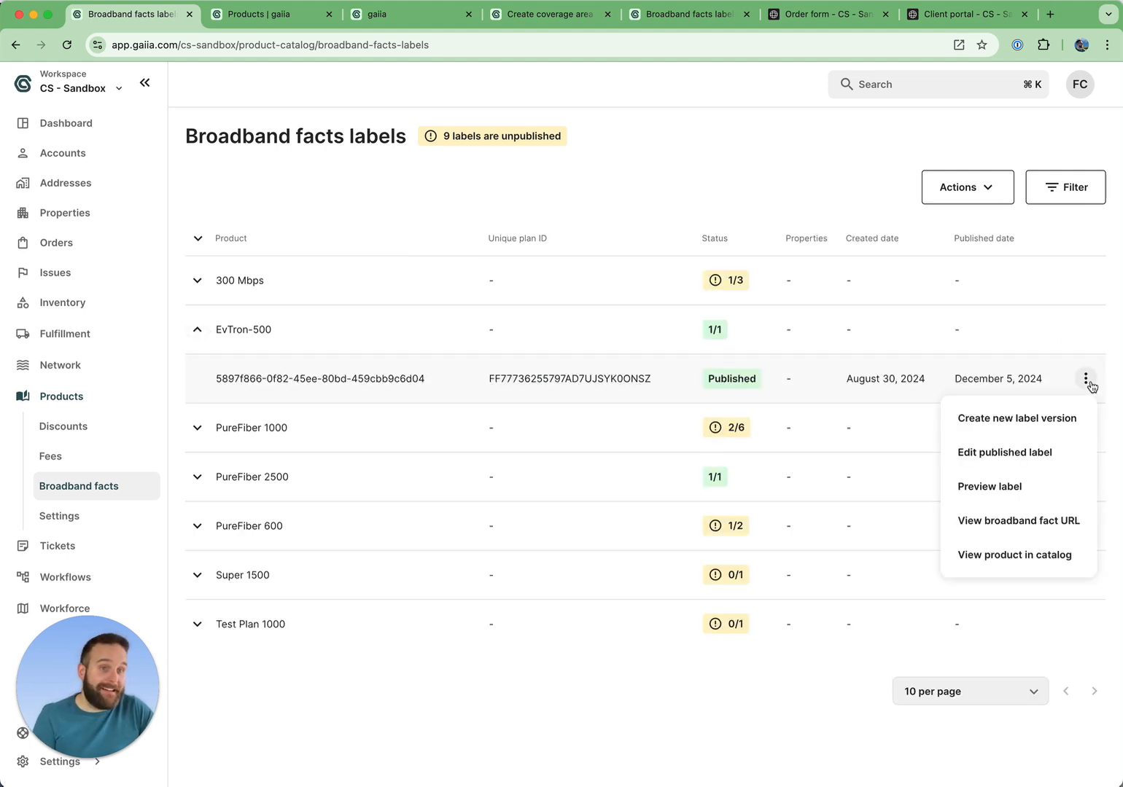
{"action": "left_click", "coordinate": [1028, 485]}
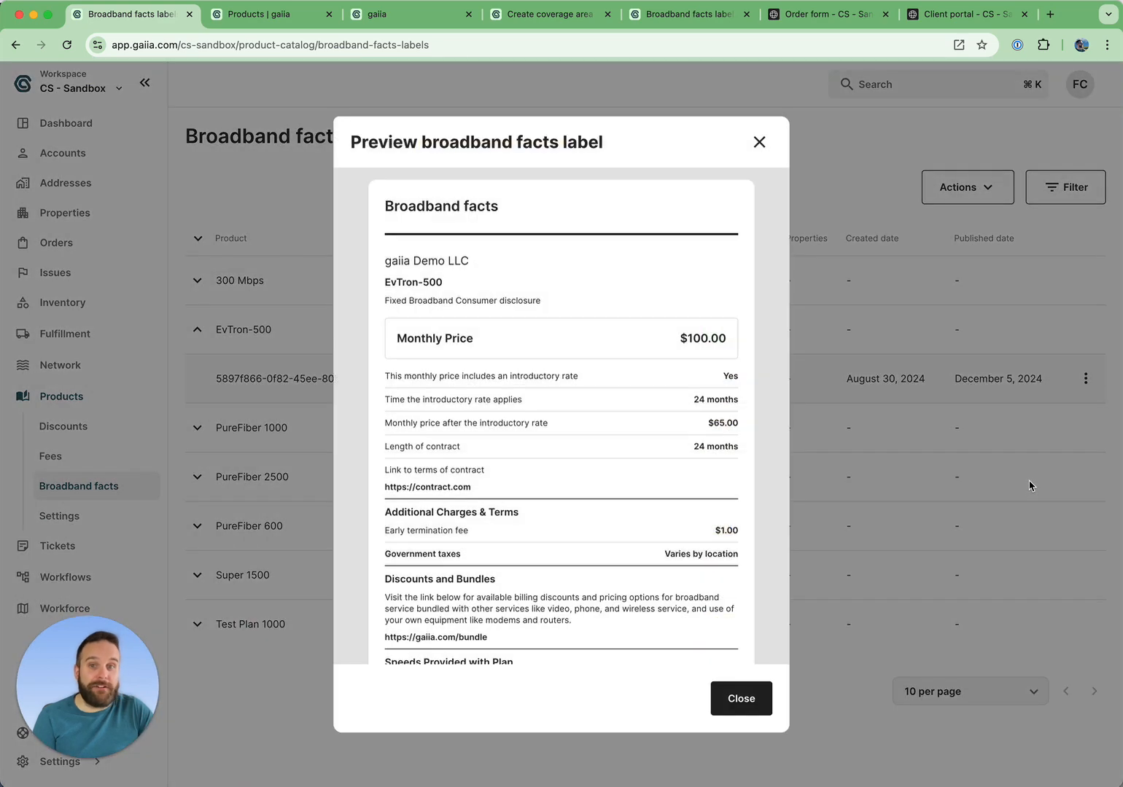
{"action": "scroll", "coordinate": [614, 509], "scroll_direction": "down", "scroll_amount": 6}
{"action": "scroll", "coordinate": [614, 509], "scroll_direction": "up", "scroll_amount": 6}
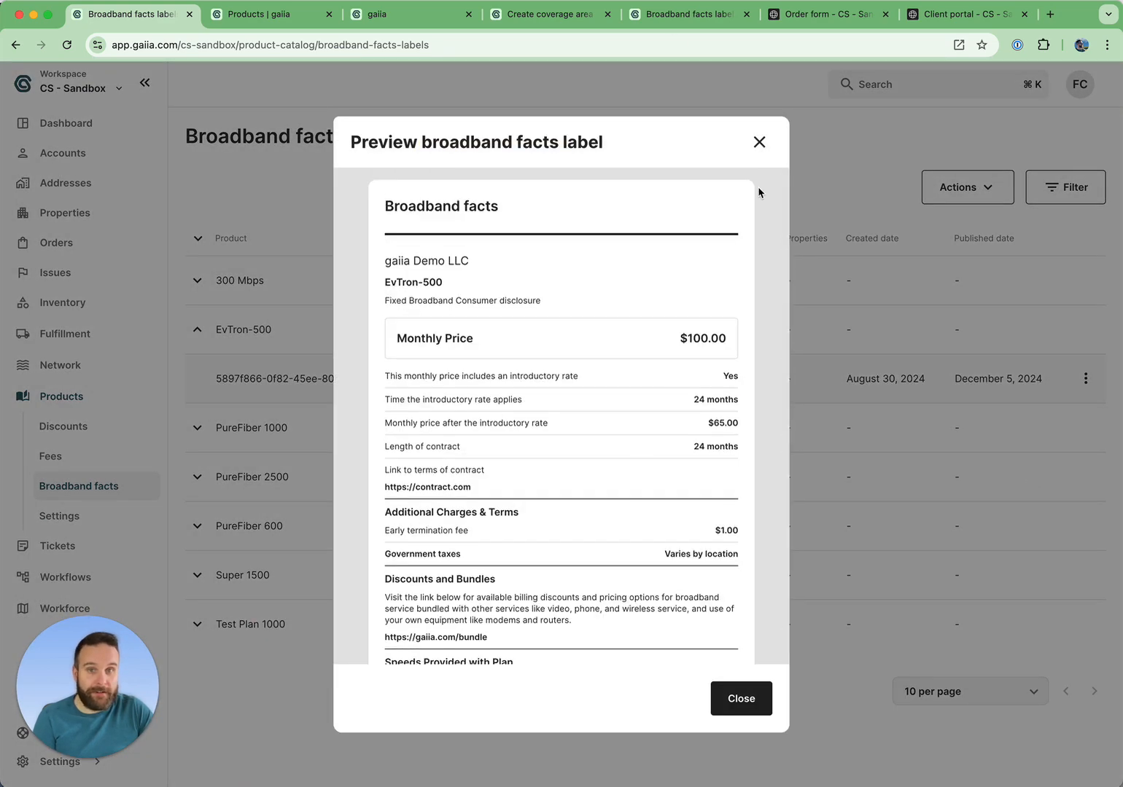
{"action": "left_click", "coordinate": [759, 142]}
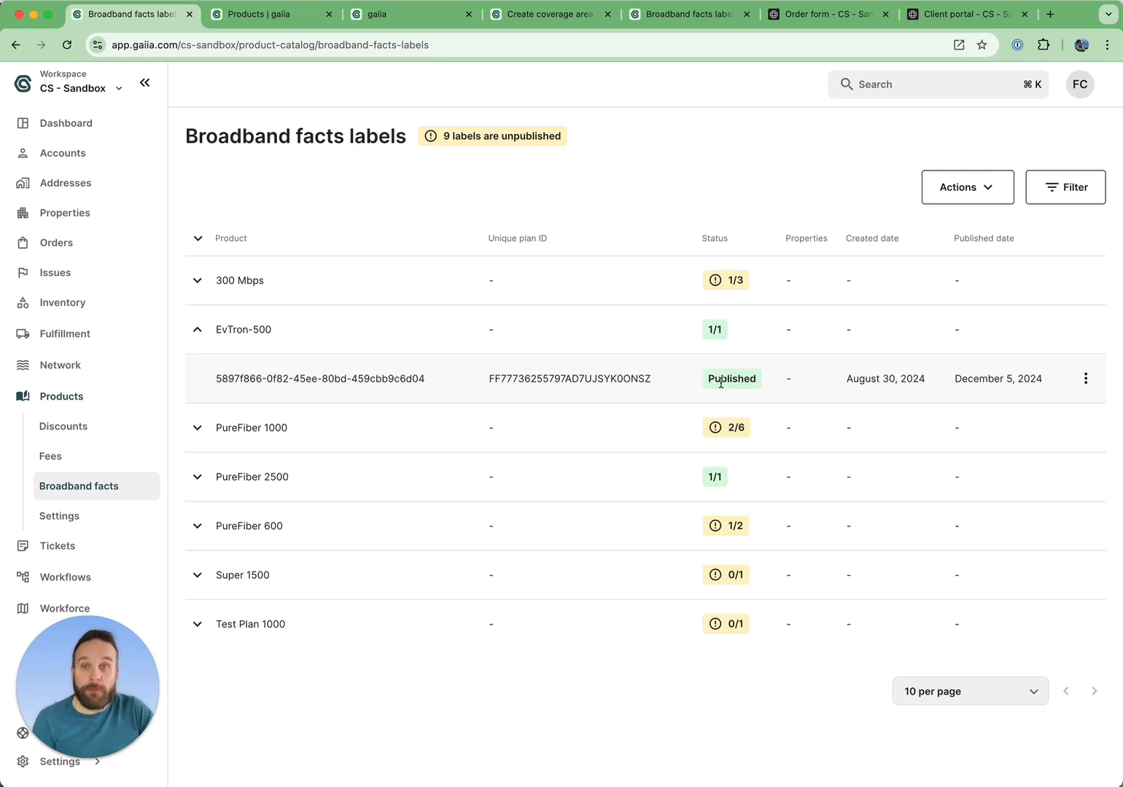
In the Order form tab, check eligibility for a pasted installation address and browse the offered internet plans.
{"action": "left_click", "coordinate": [818, 13]}
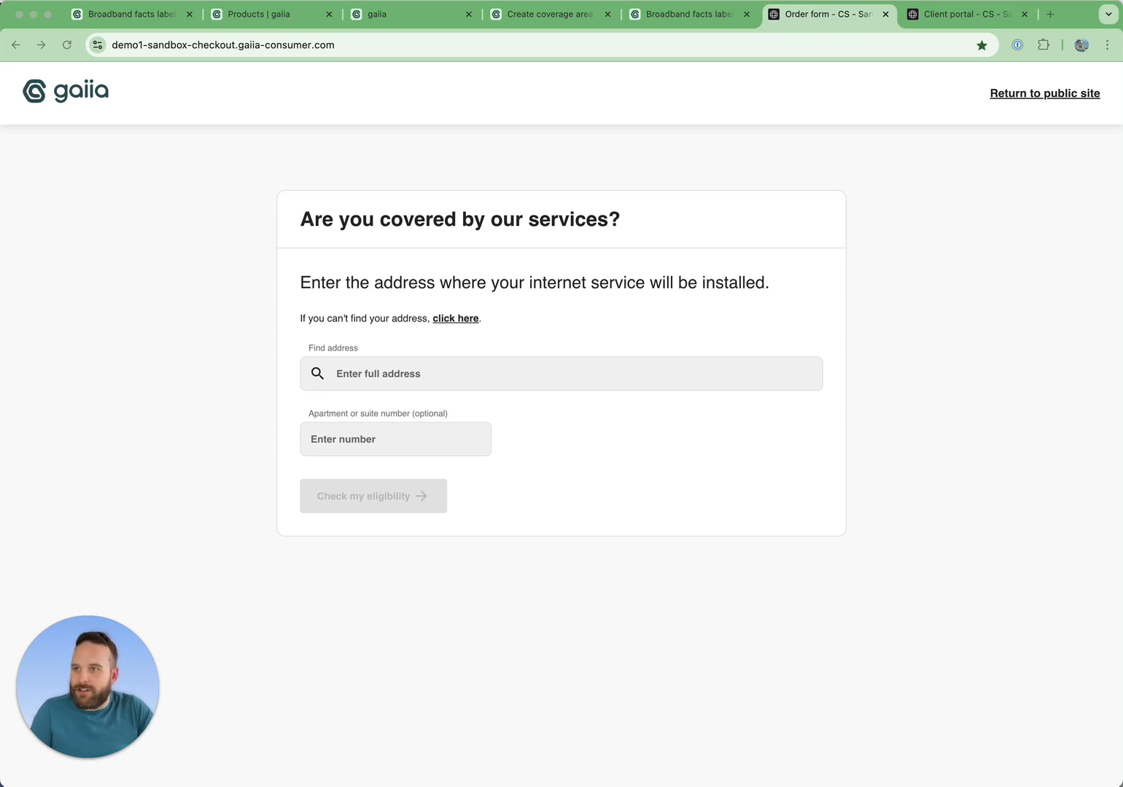
{"action": "left_click", "coordinate": [362, 379]}
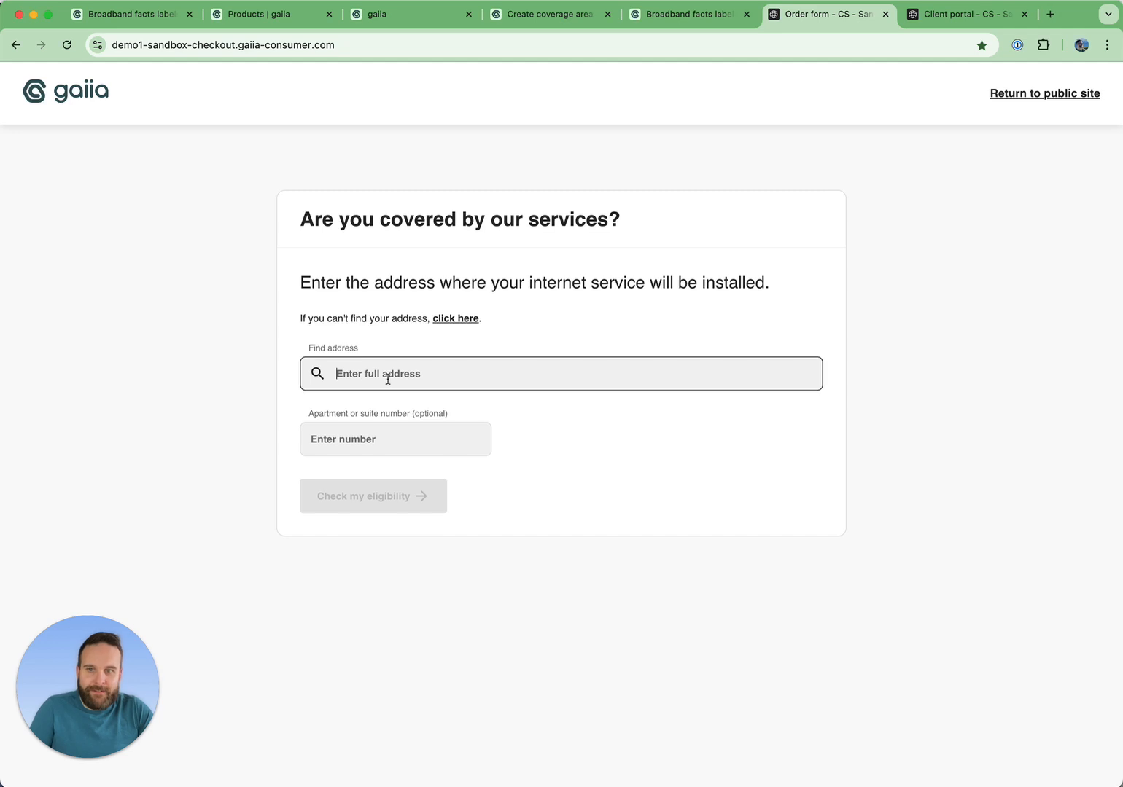
{"action": "left_click", "coordinate": [392, 417]}
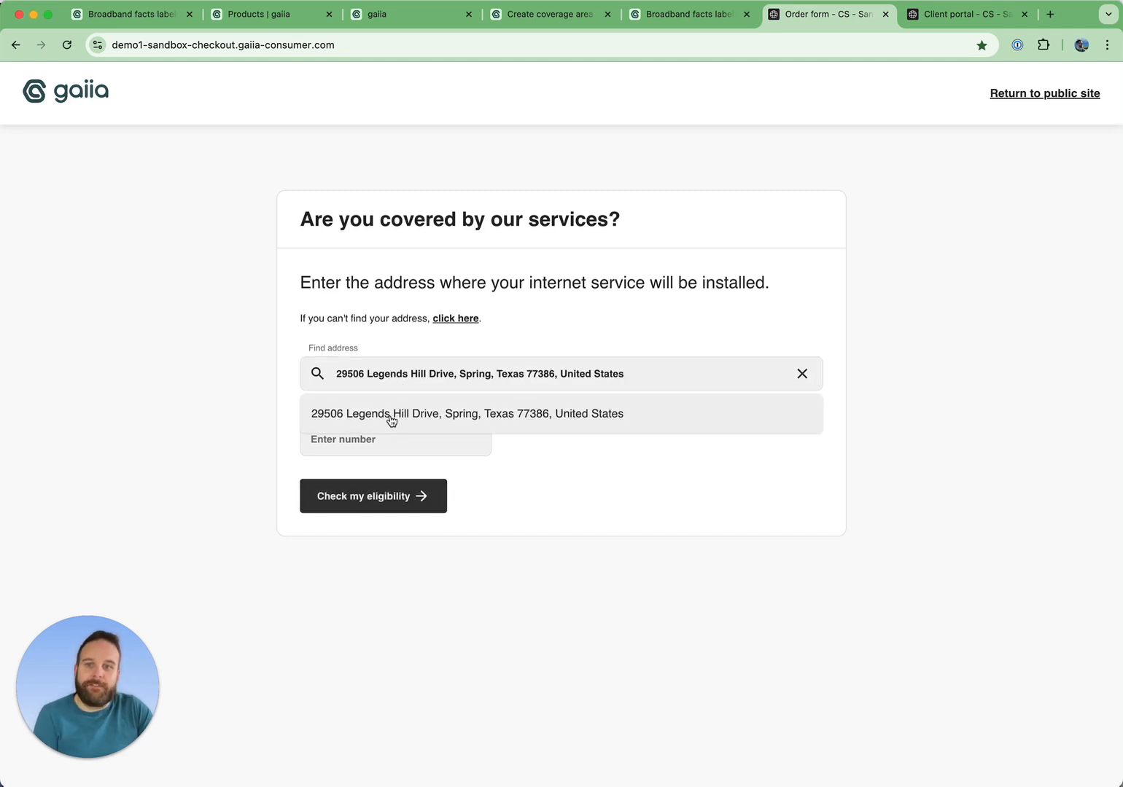
{"action": "left_click", "coordinate": [371, 501]}
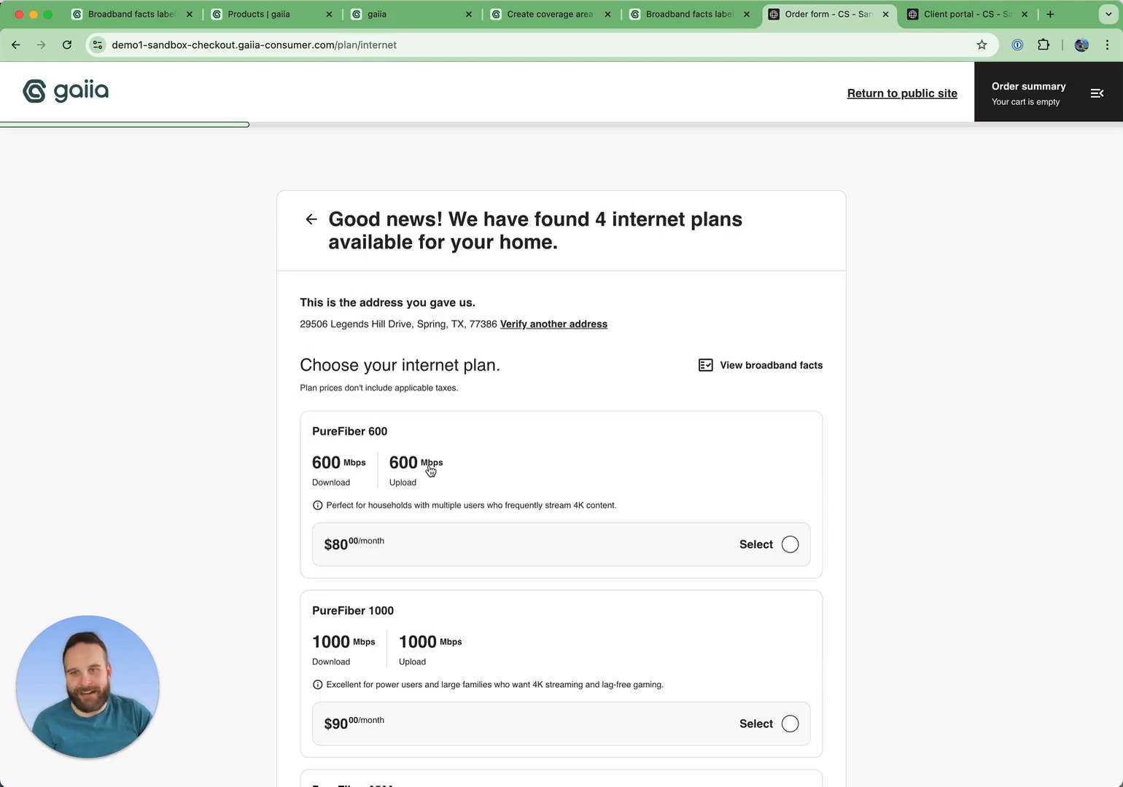
{"action": "left_click_drag", "start_coordinate": [294, 337], "coordinate": [439, 329]}
{"action": "scroll", "coordinate": [733, 648], "scroll_direction": "down", "scroll_amount": 5}
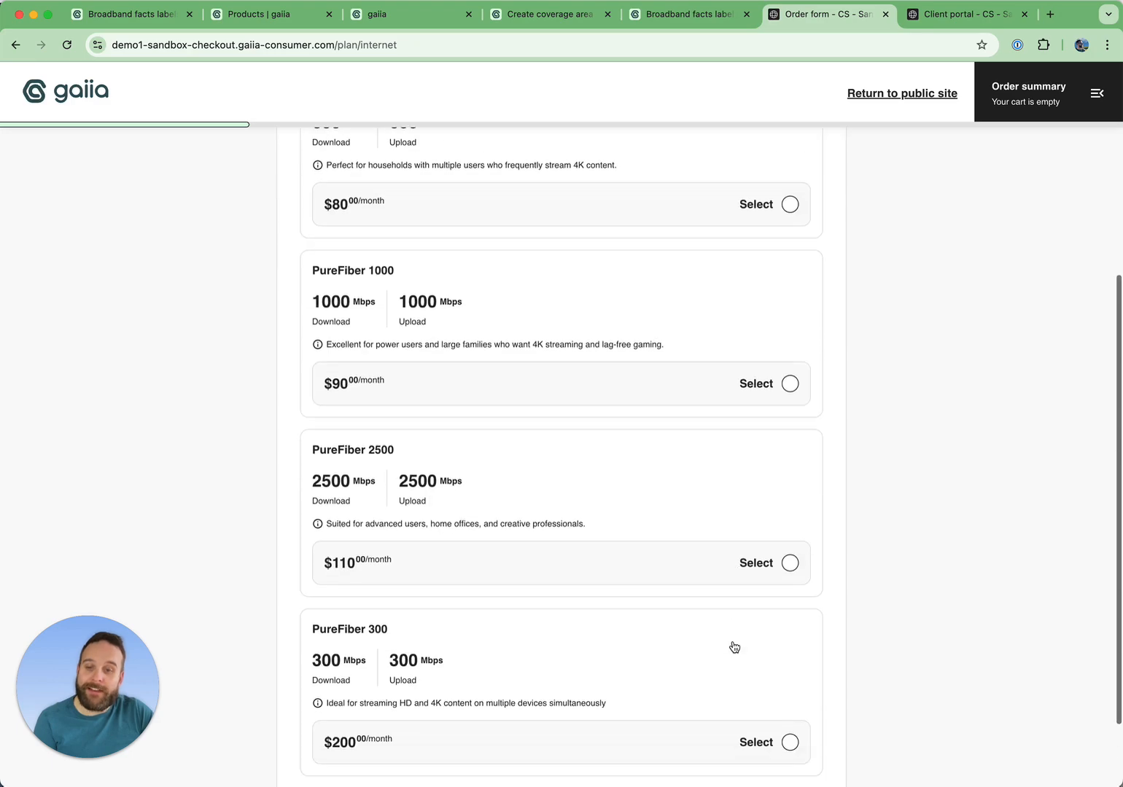
Select the PureFiber 600 plan in the order form and open its broadband facts label.
{"action": "scroll", "coordinate": [812, 373], "scroll_direction": "up", "scroll_amount": 5}
{"action": "left_click", "coordinate": [776, 500]}
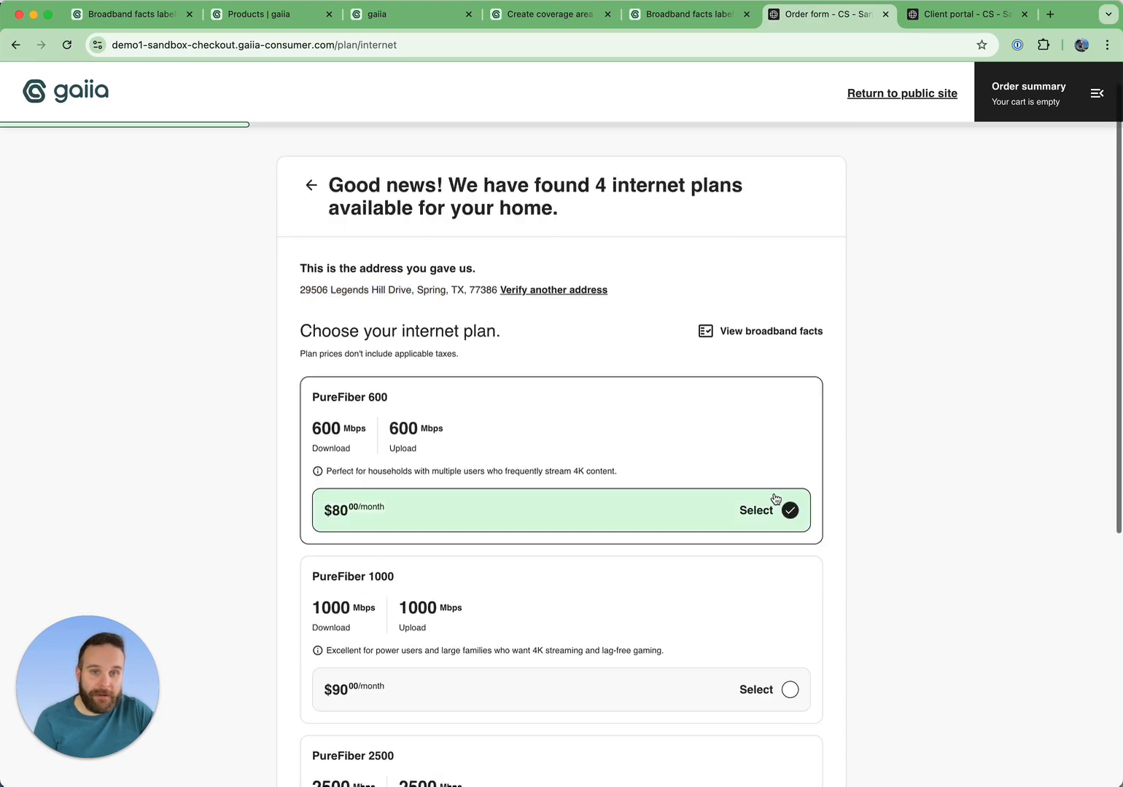
{"action": "left_click", "coordinate": [783, 333]}
{"action": "scroll", "coordinate": [936, 541], "scroll_direction": "down", "scroll_amount": 2}
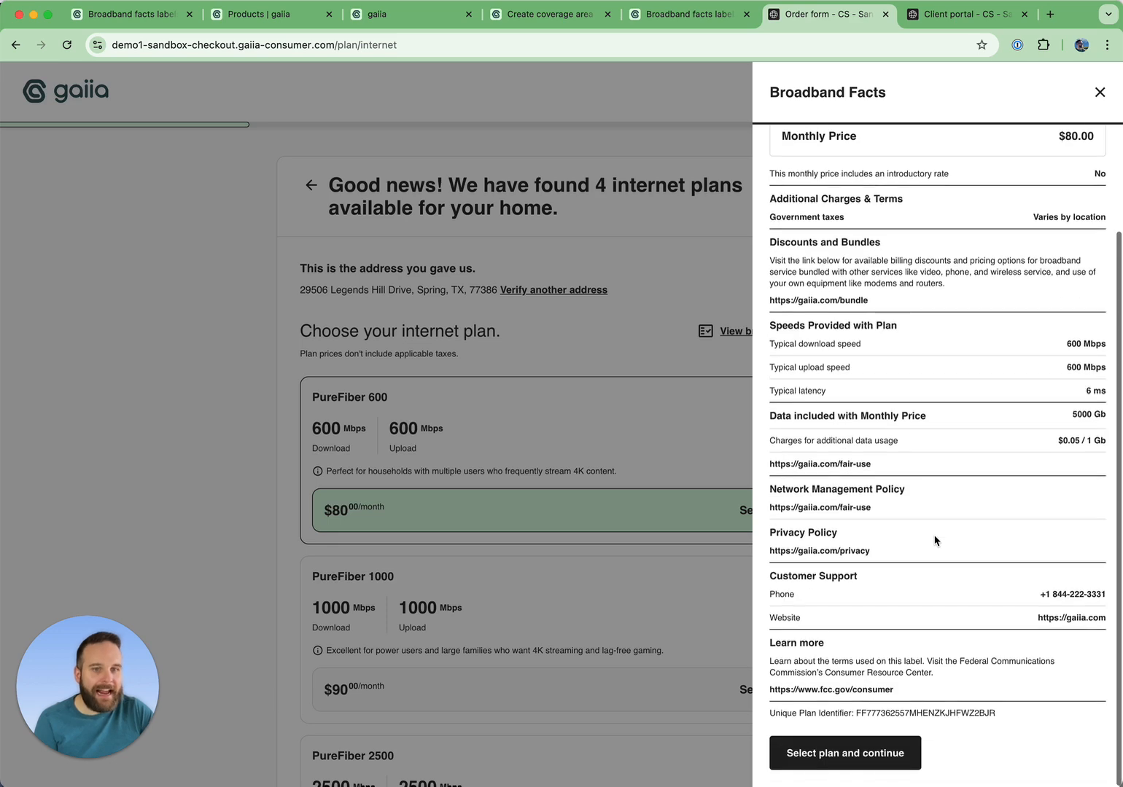
{"action": "scroll", "coordinate": [935, 541], "scroll_direction": "up", "scroll_amount": 2}
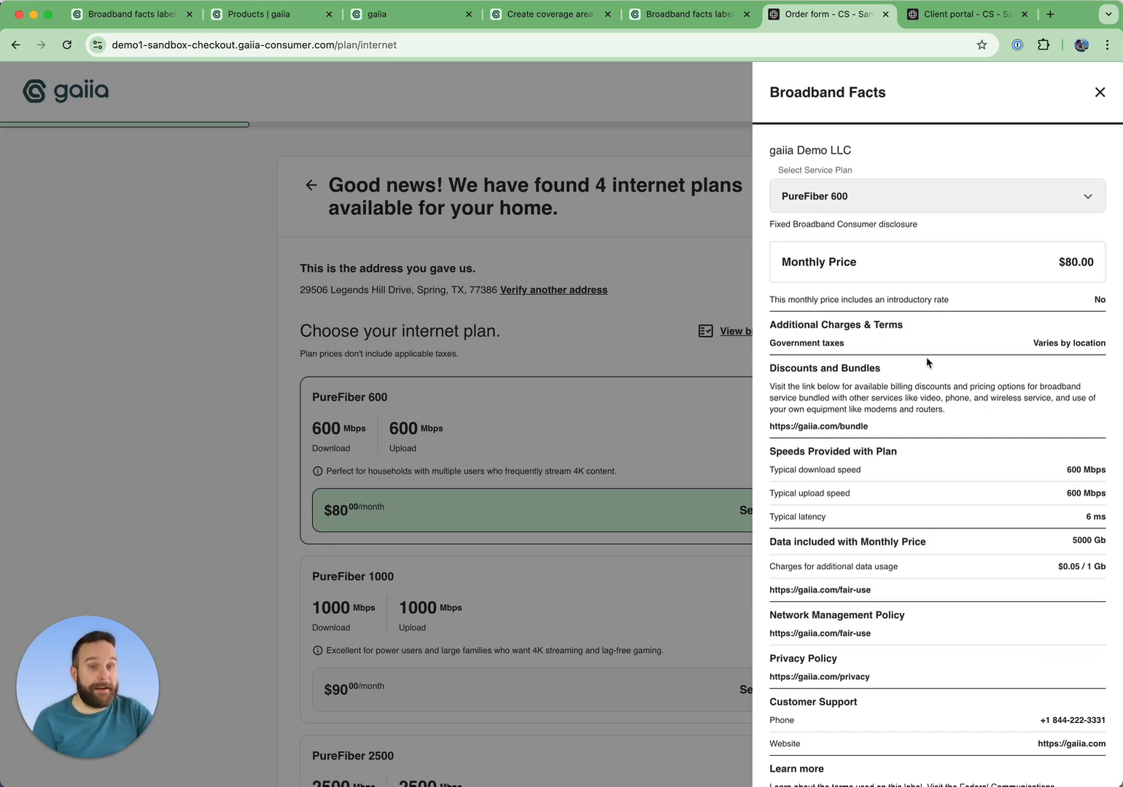
Switch the broadband facts label to the PureFiber 1000 plan, then to PureFiber 2500.
{"action": "left_click", "coordinate": [862, 194]}
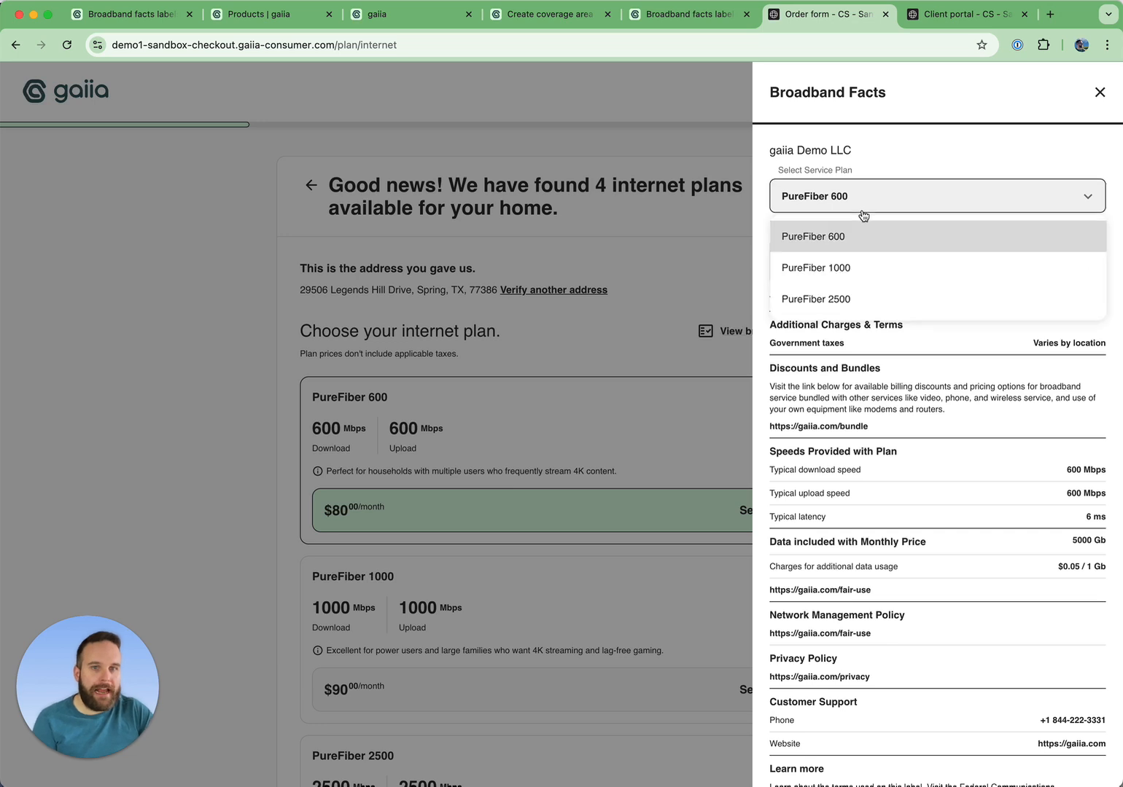
{"action": "left_click", "coordinate": [851, 265]}
{"action": "left_click", "coordinate": [875, 210]}
{"action": "left_click", "coordinate": [866, 295]}
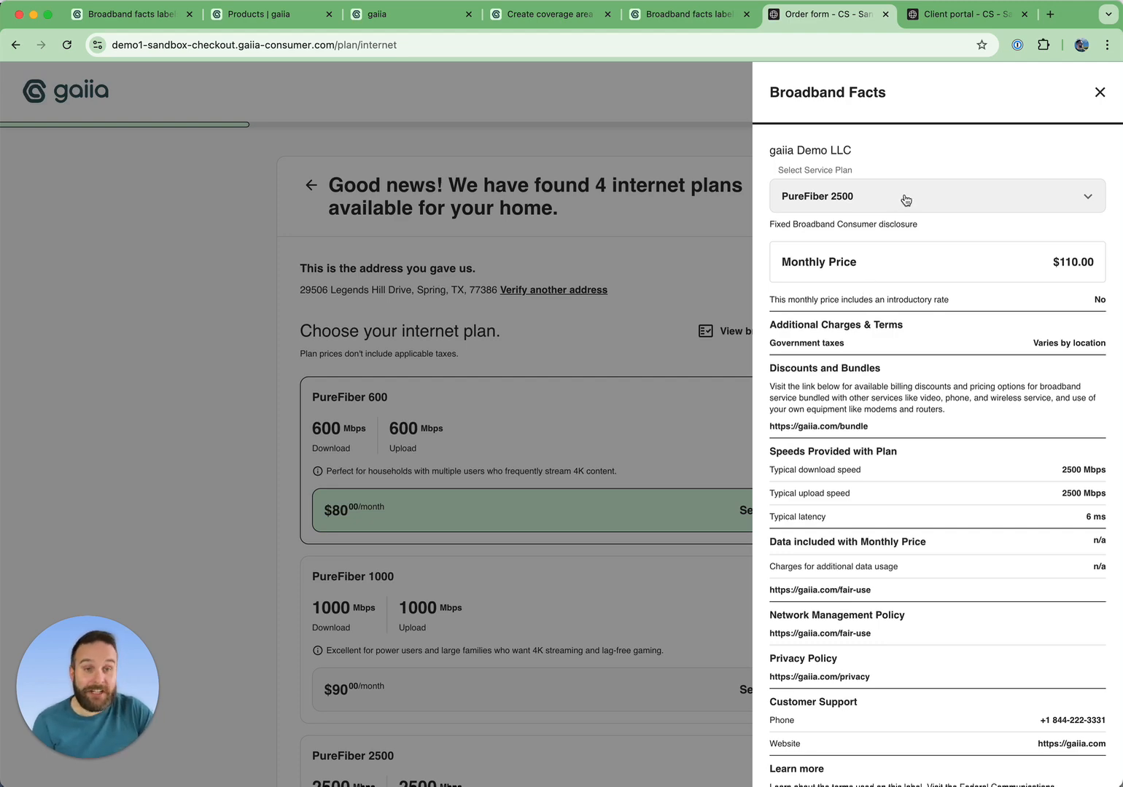
In the Client portal tab, open My services and start changing the current internet plan.
{"action": "left_click", "coordinate": [956, 23]}
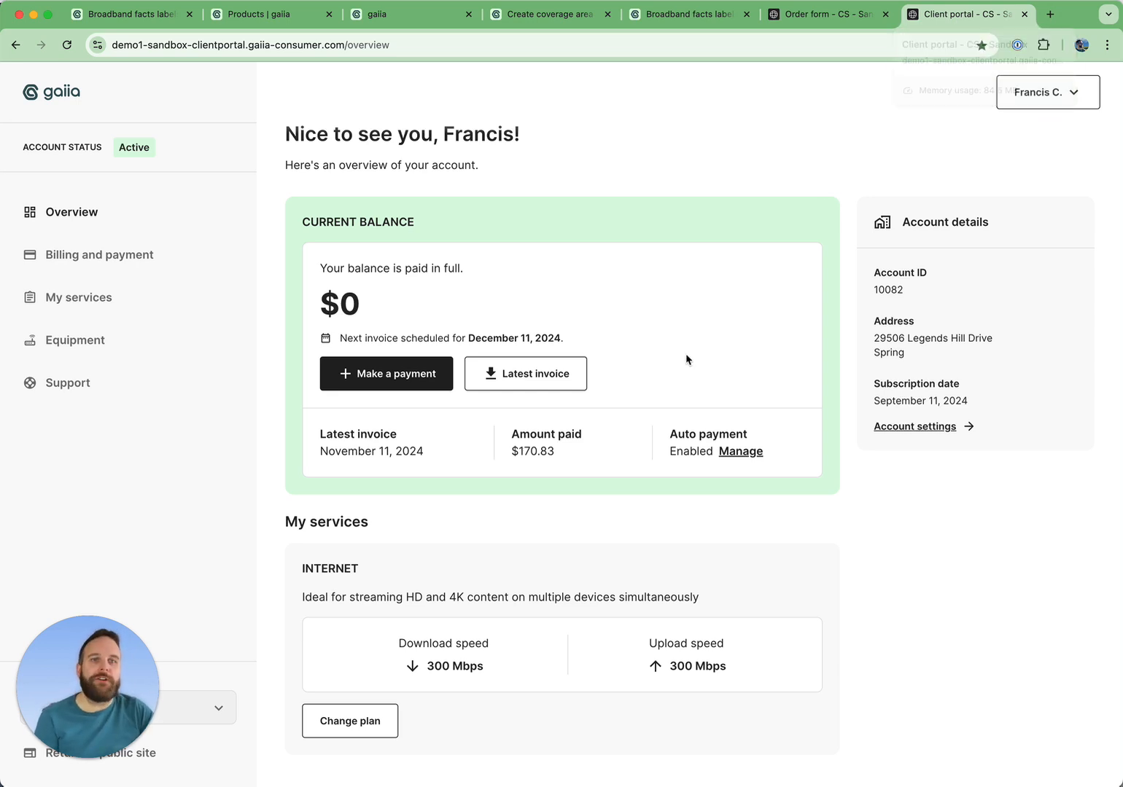
{"action": "left_click", "coordinate": [140, 302]}
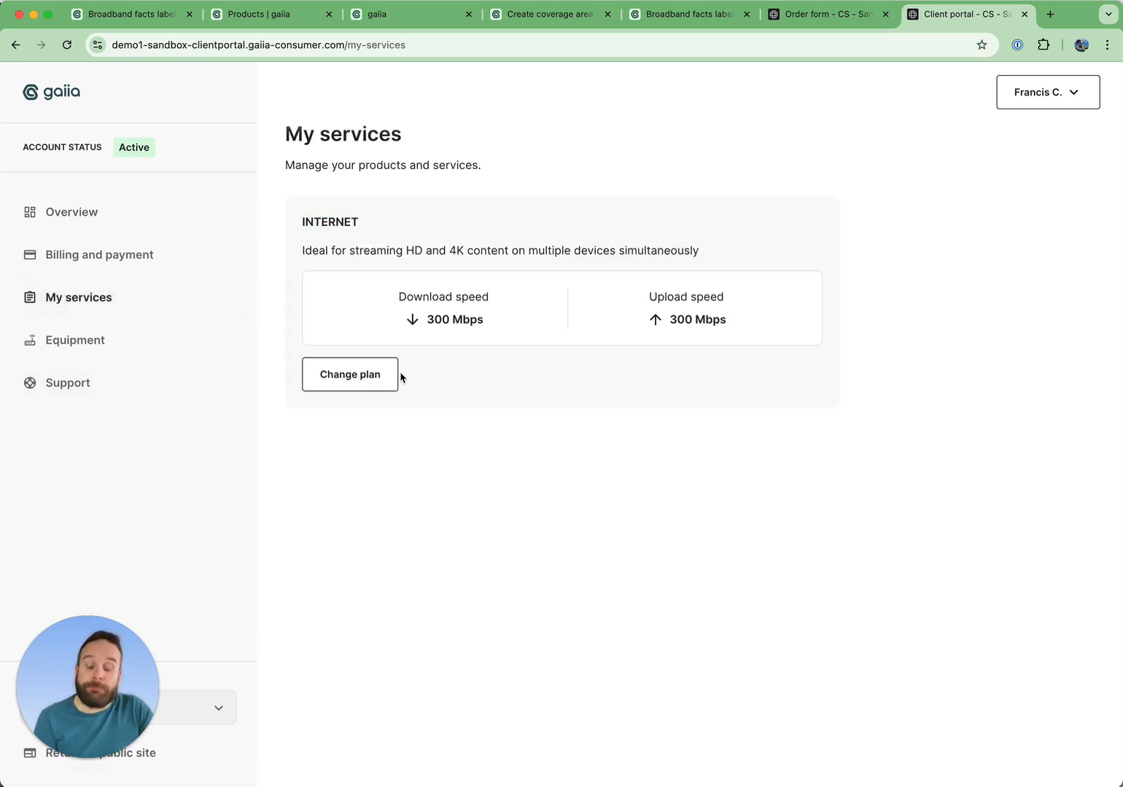
{"action": "left_click", "coordinate": [375, 380]}
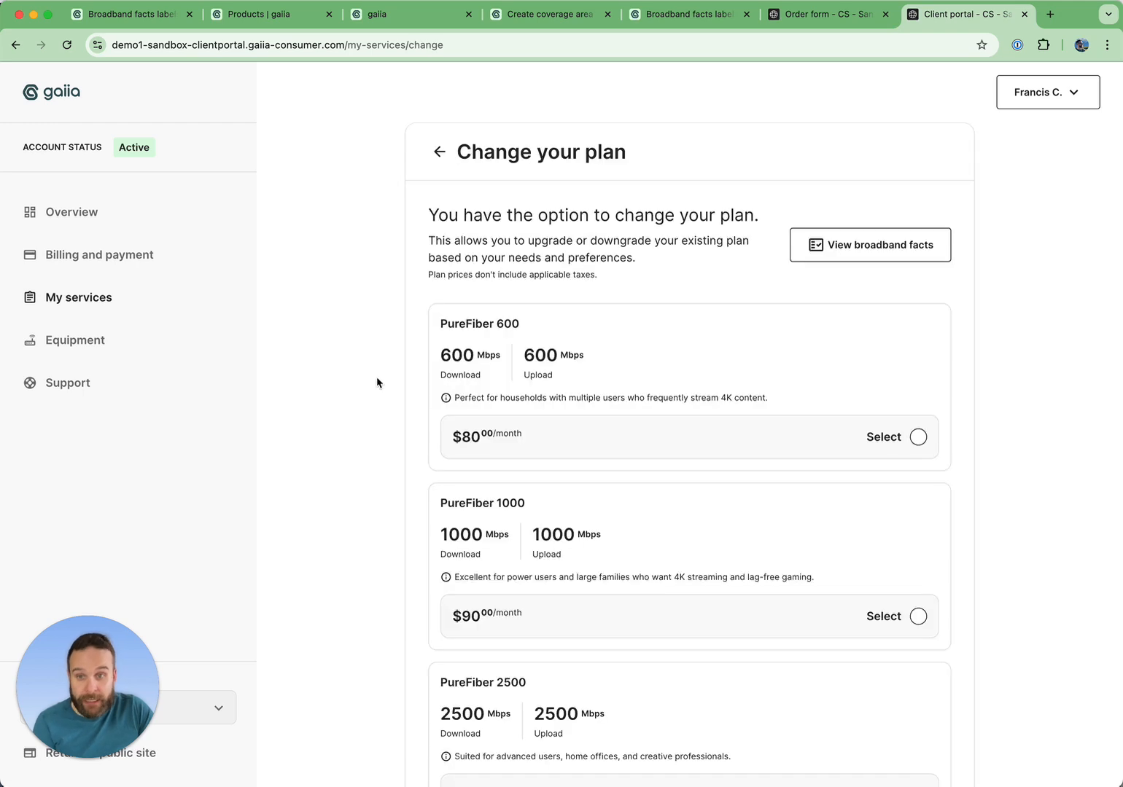
Open the broadband facts from the change plan page and view the PureFiber 2500 and PureFiber 1000 labels.
{"action": "left_click", "coordinate": [886, 248]}
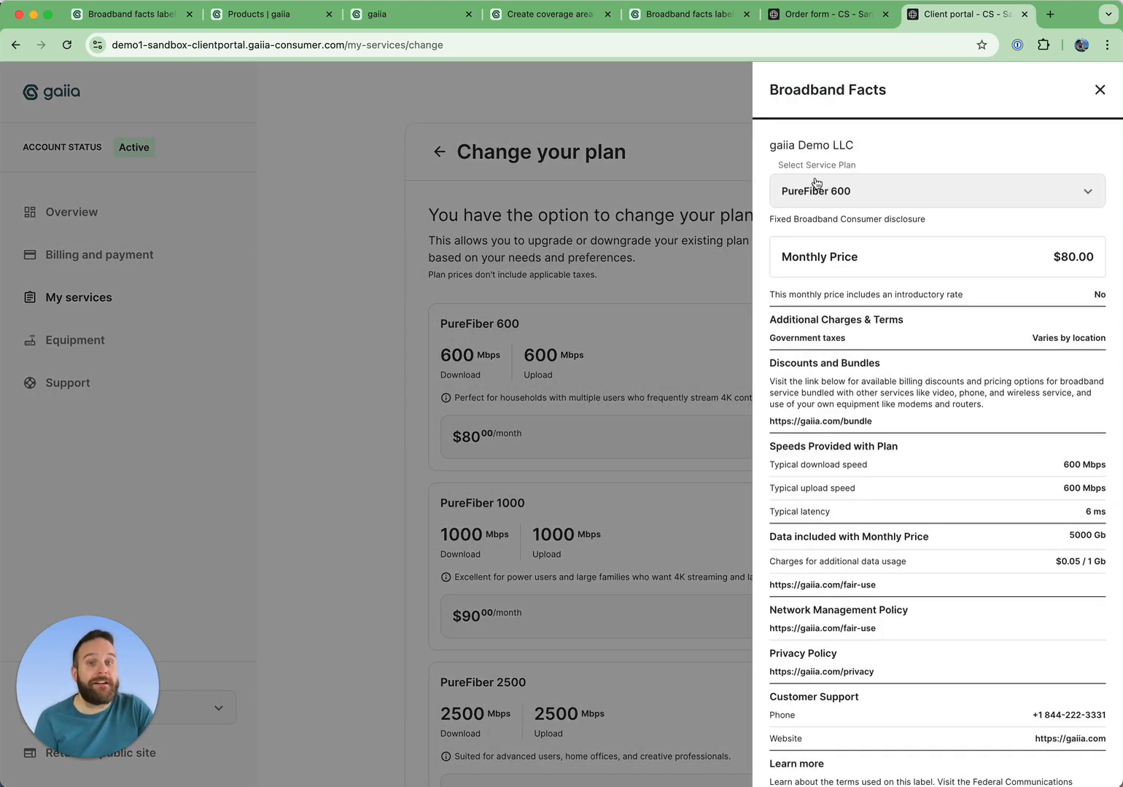
{"action": "left_click", "coordinate": [851, 191]}
{"action": "left_click", "coordinate": [846, 295]}
{"action": "left_click", "coordinate": [893, 201]}
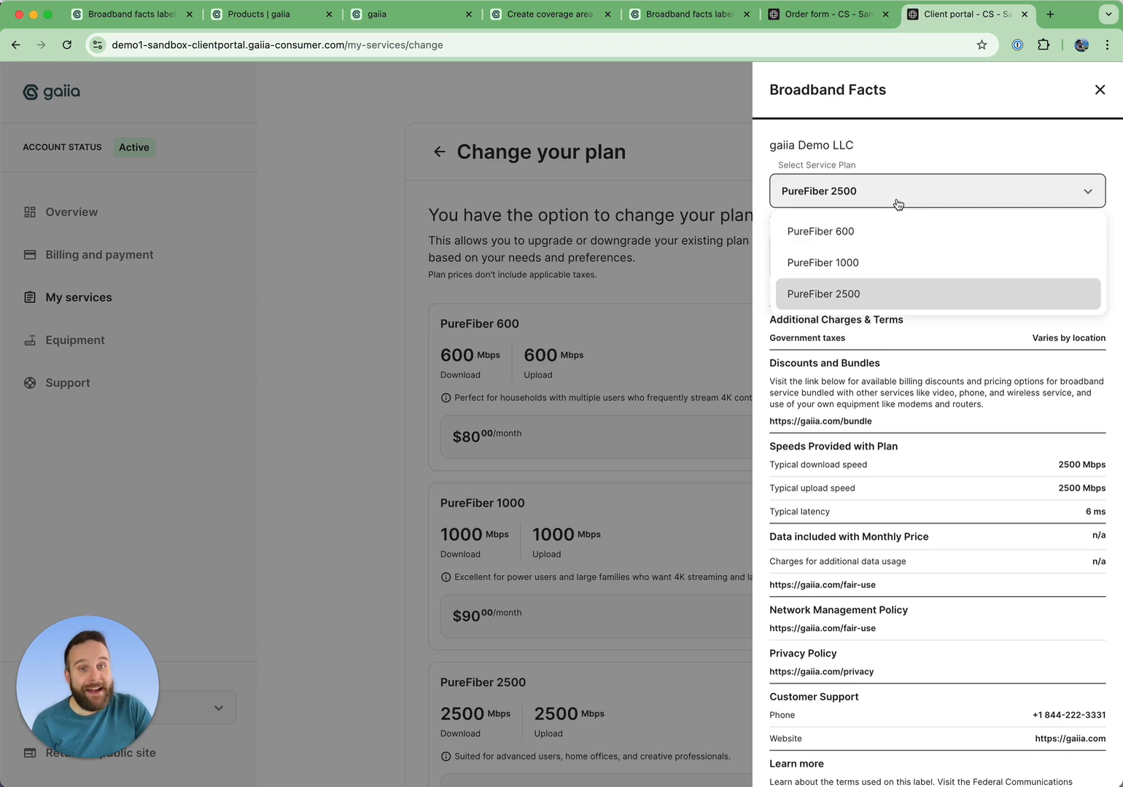
{"action": "left_click", "coordinate": [850, 262]}
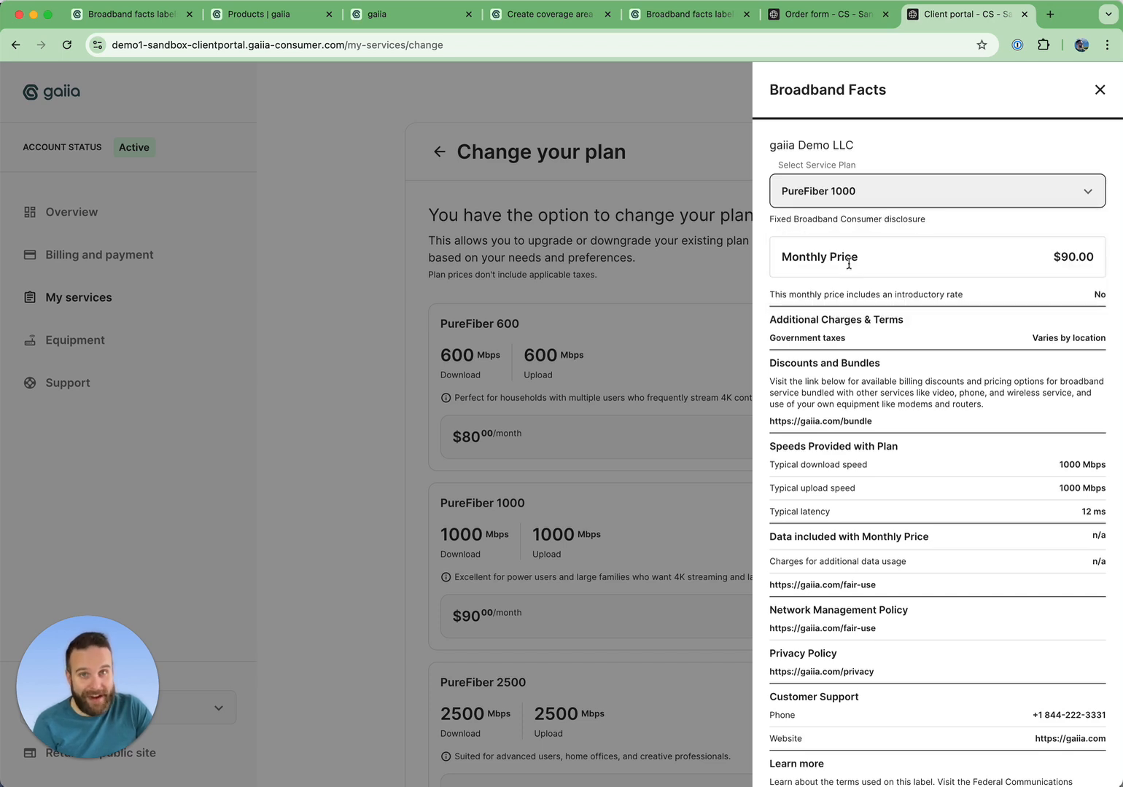